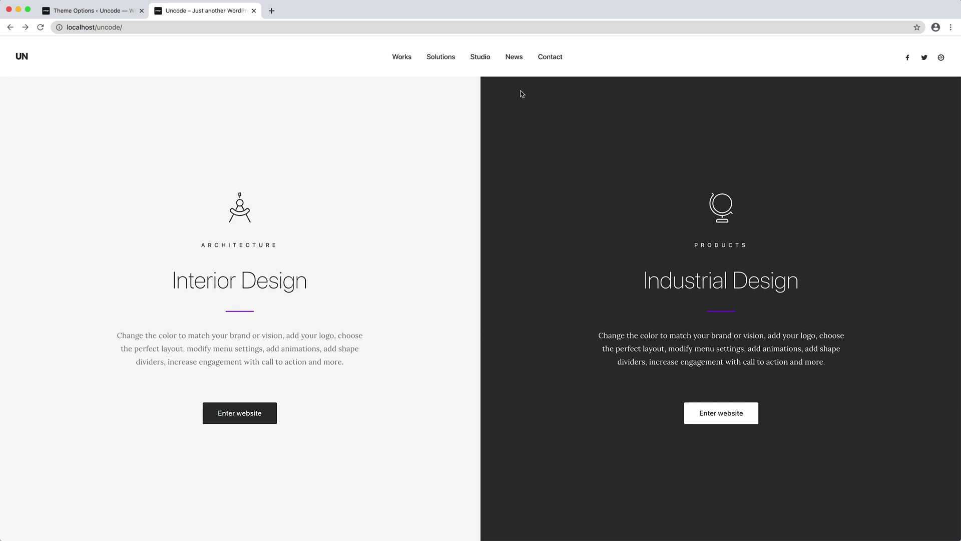
scroll(919, 104, "down", 5)
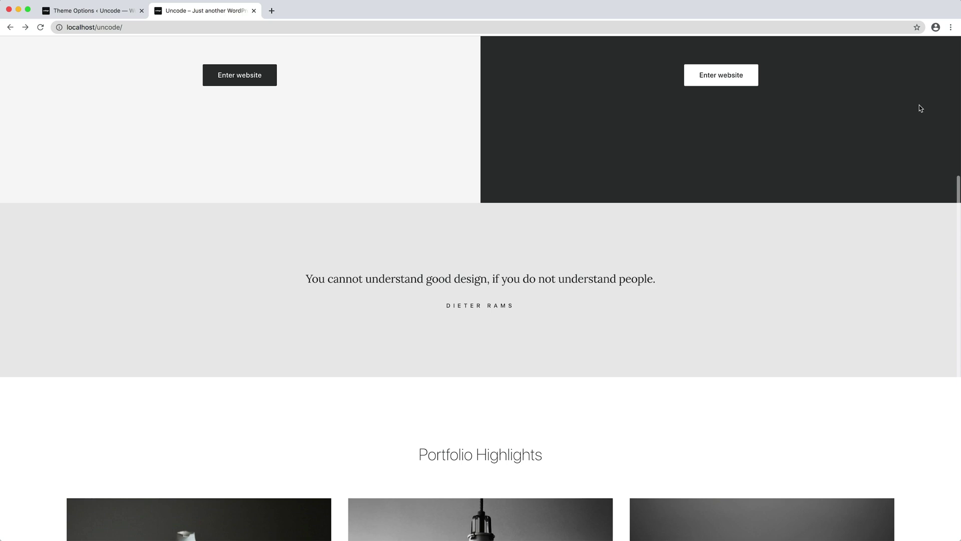
scroll(702, 284, "down", 4)
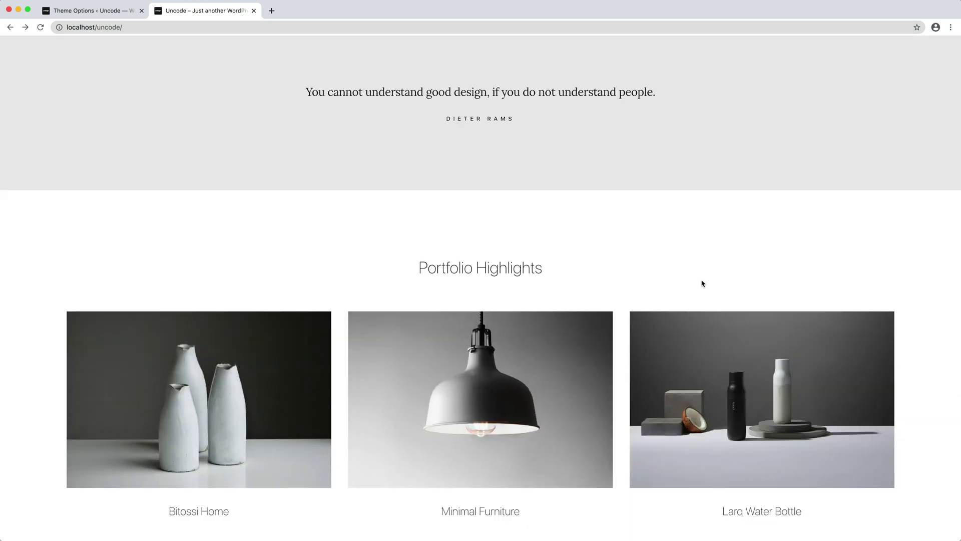
scroll(702, 283, "down", 2)
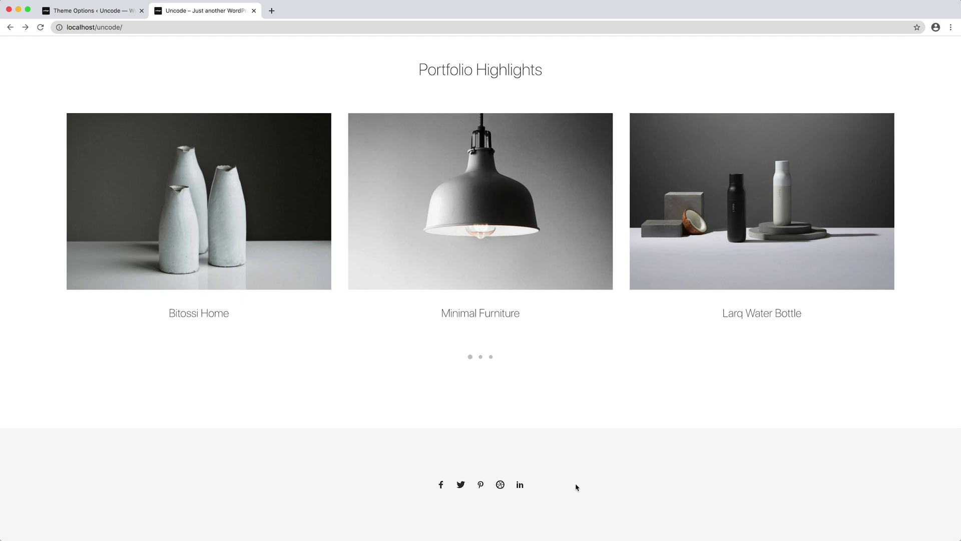
scroll(899, 362, "up", 6)
scroll(901, 377, "up", 2)
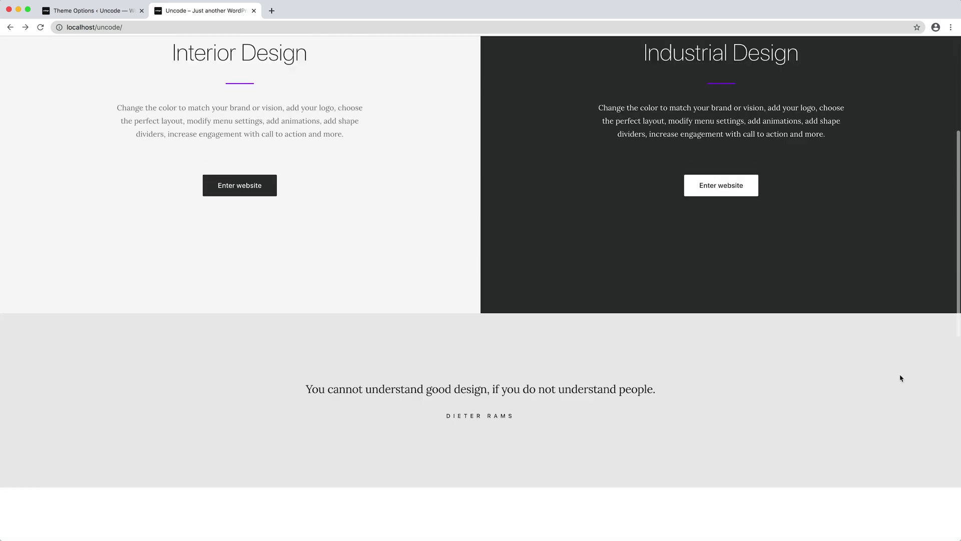
scroll(900, 378, "up", 3)
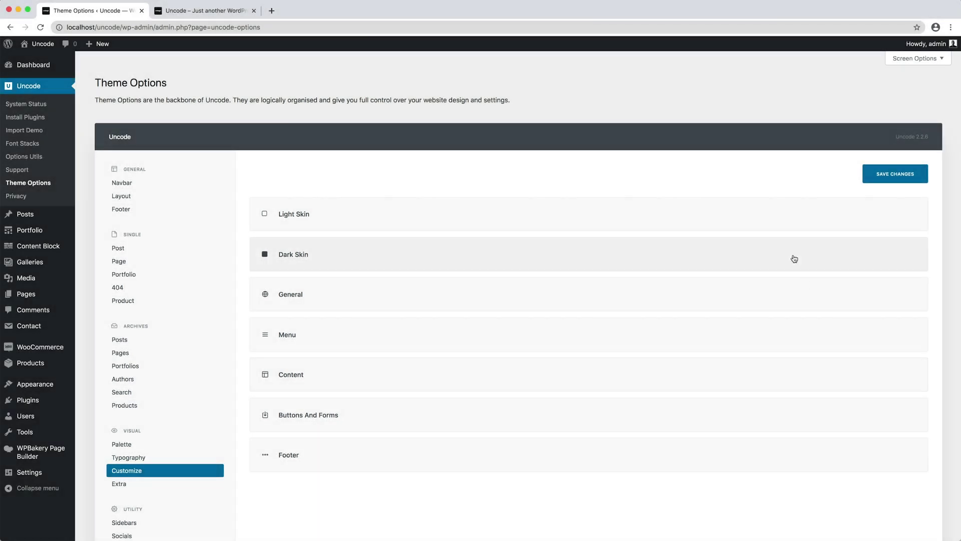
Step: Expand the Dark Skin and Light Skin colour settings to review them
left_click(794, 258)
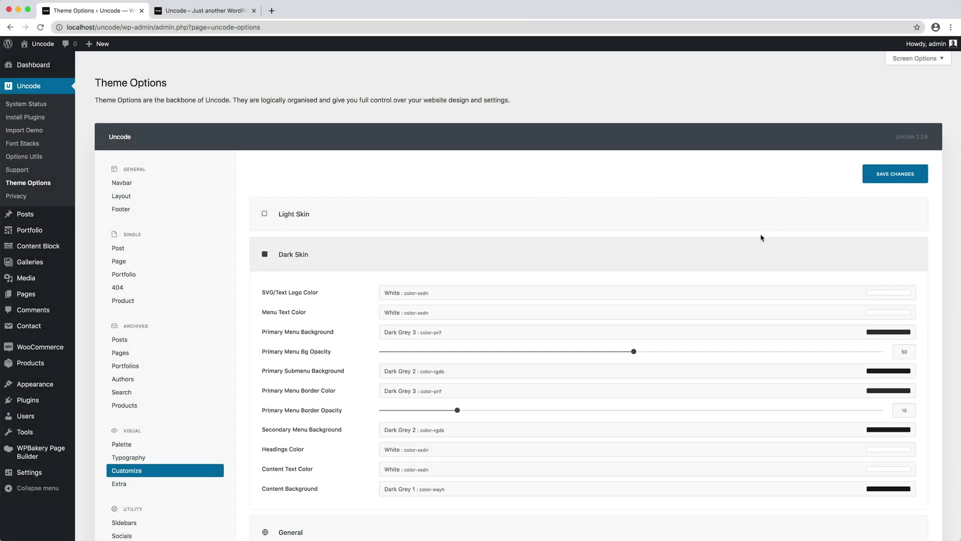
left_click(747, 222)
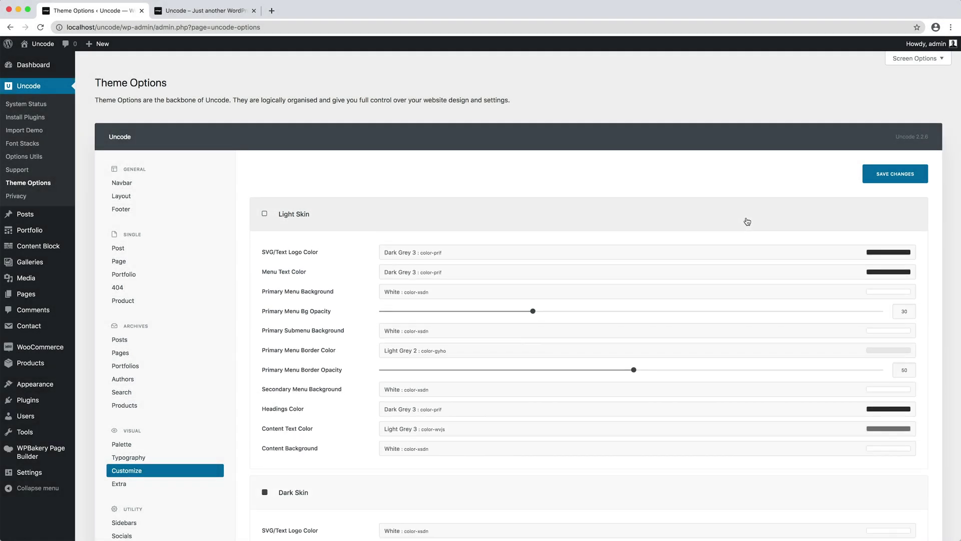
scroll(641, 356, "down", 3)
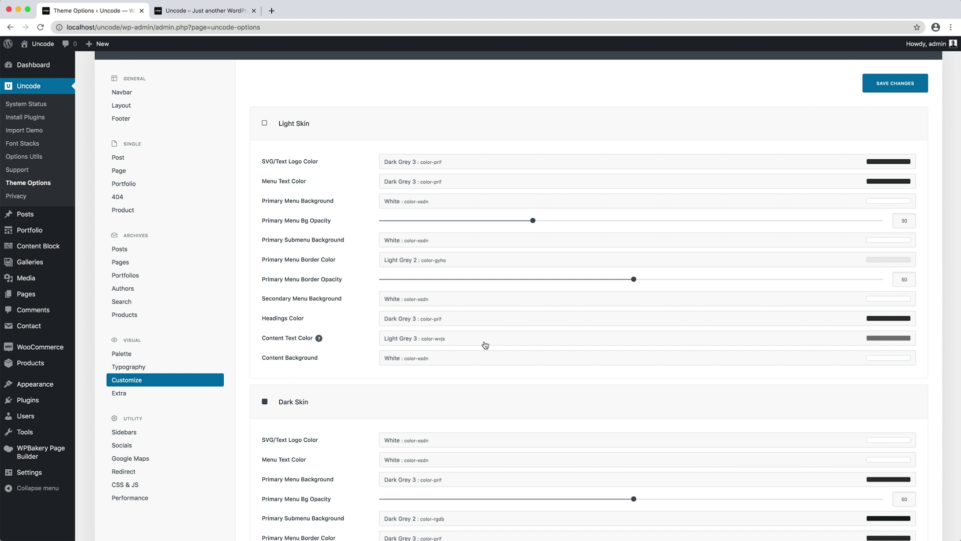
scroll(484, 345, "down", 5)
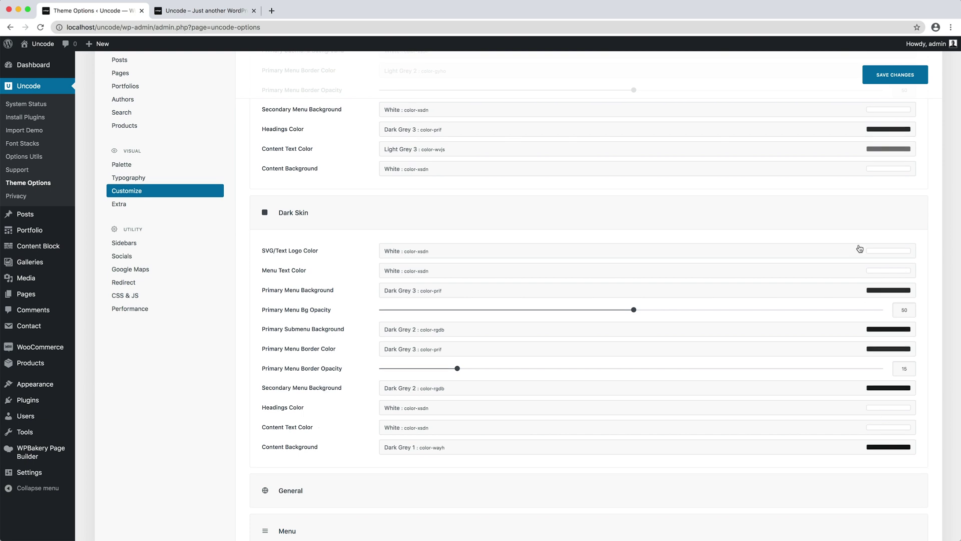
Step: Set Primary Menu Skin to Dark, save, and reload the homepage to see the dark header
left_click(856, 219)
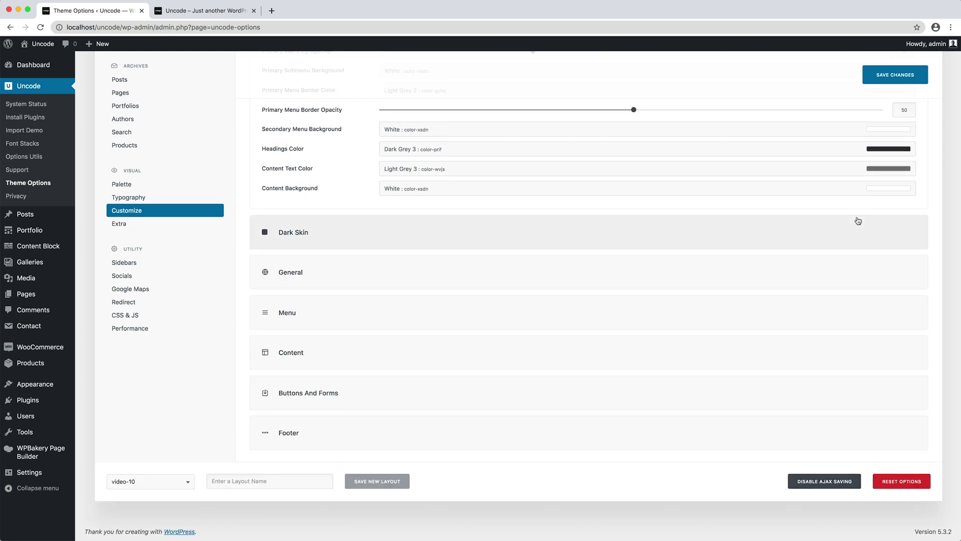
scroll(858, 220, "up", 5)
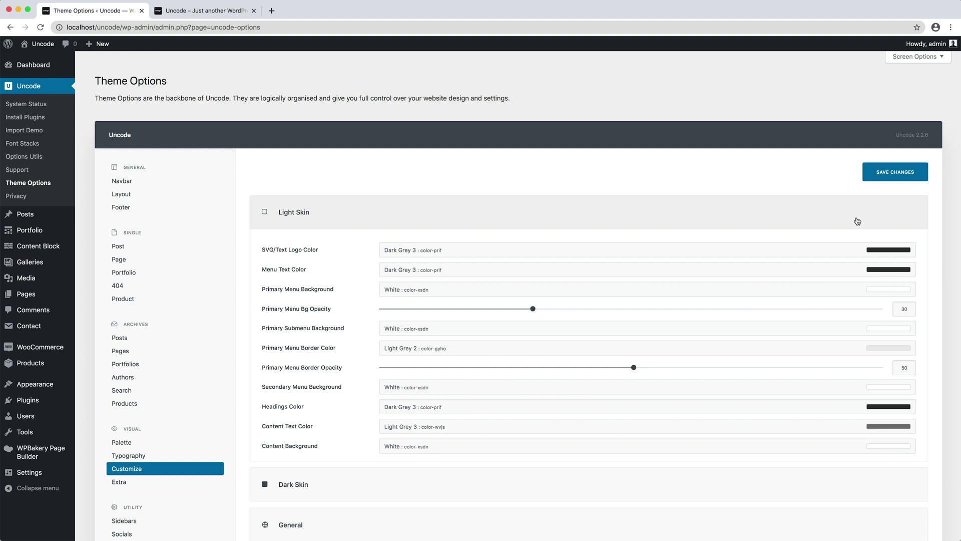
left_click(857, 221)
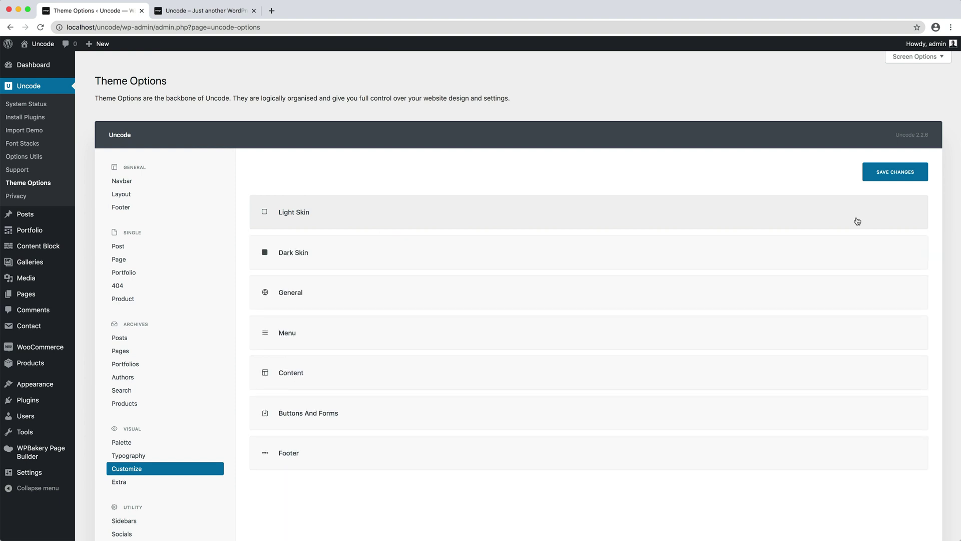
left_click(559, 332)
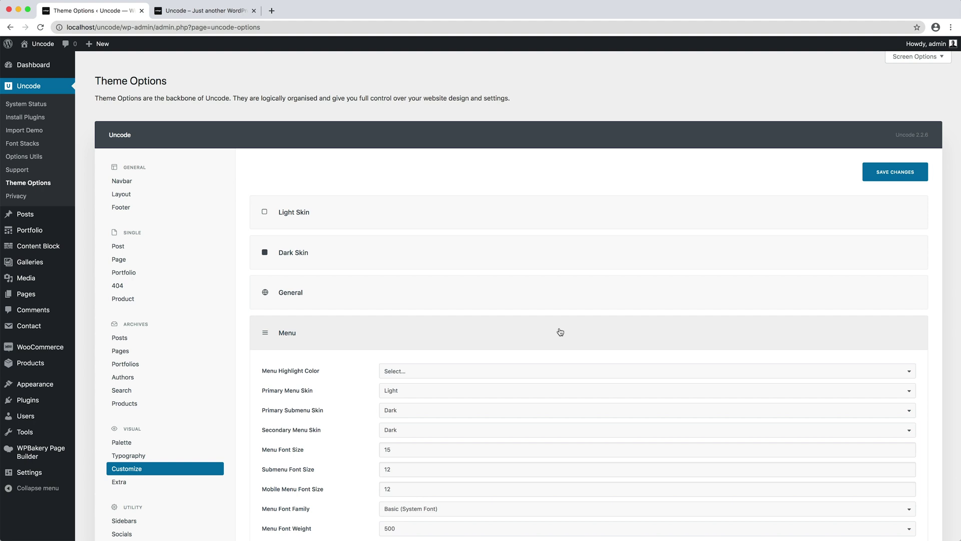
left_click(481, 393)
left_click(482, 400)
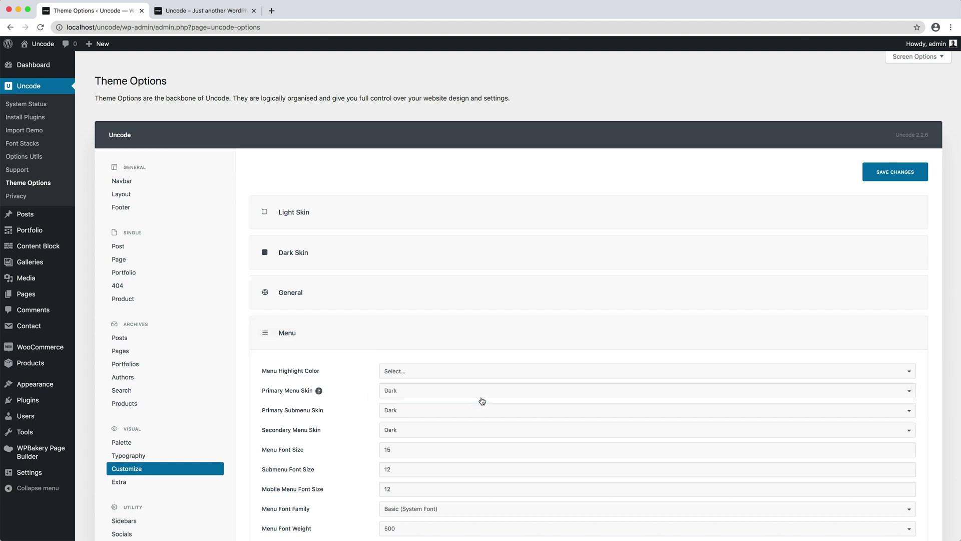
left_click(867, 178)
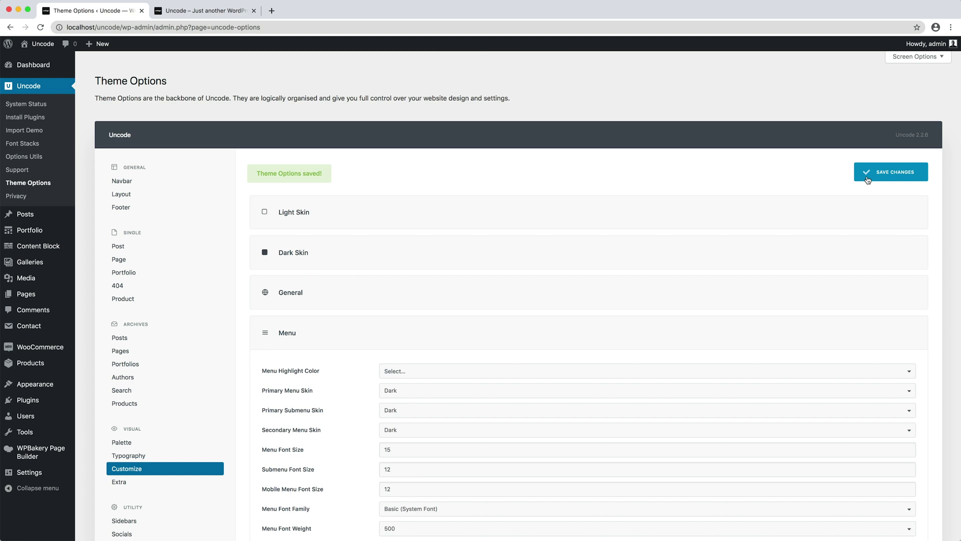
key("ctrl+Tab")
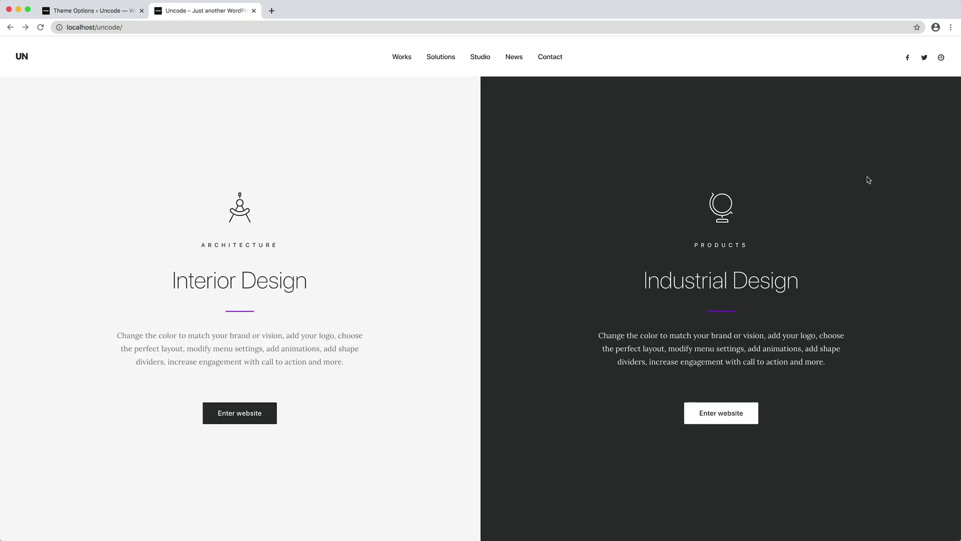
key("ctrl+r")
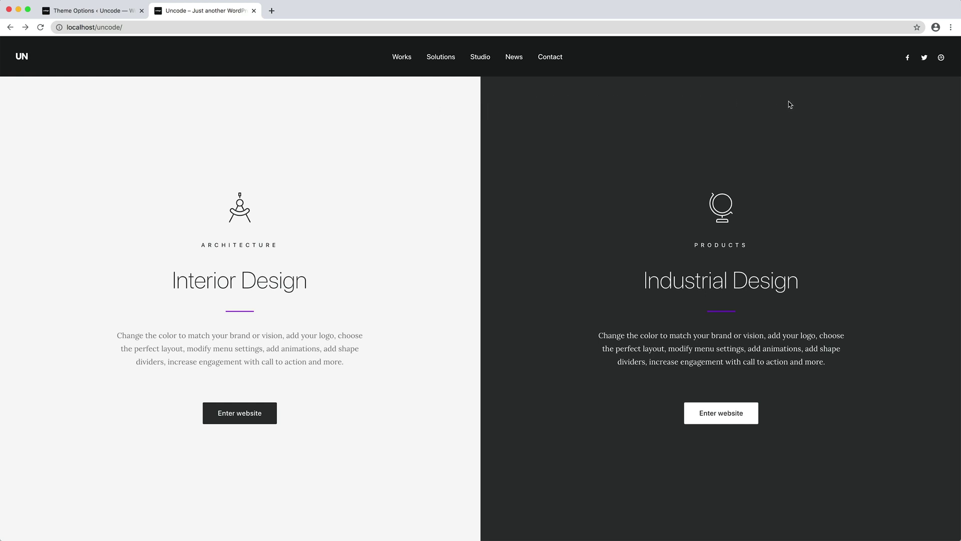
Step: Set the Dark Skin Primary Menu Background to purple Accent, save, and return to the homepage
key("ctrl+shift+Tab")
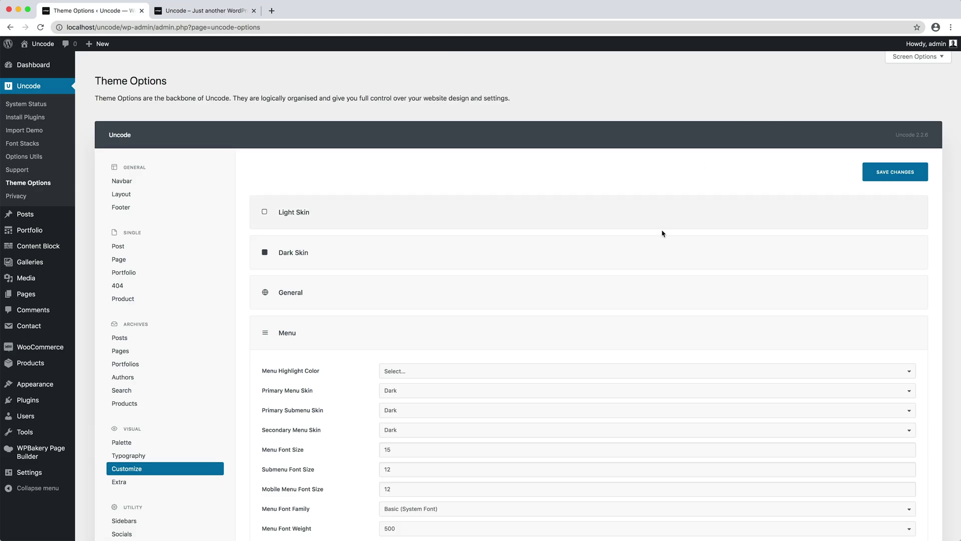
left_click(659, 249)
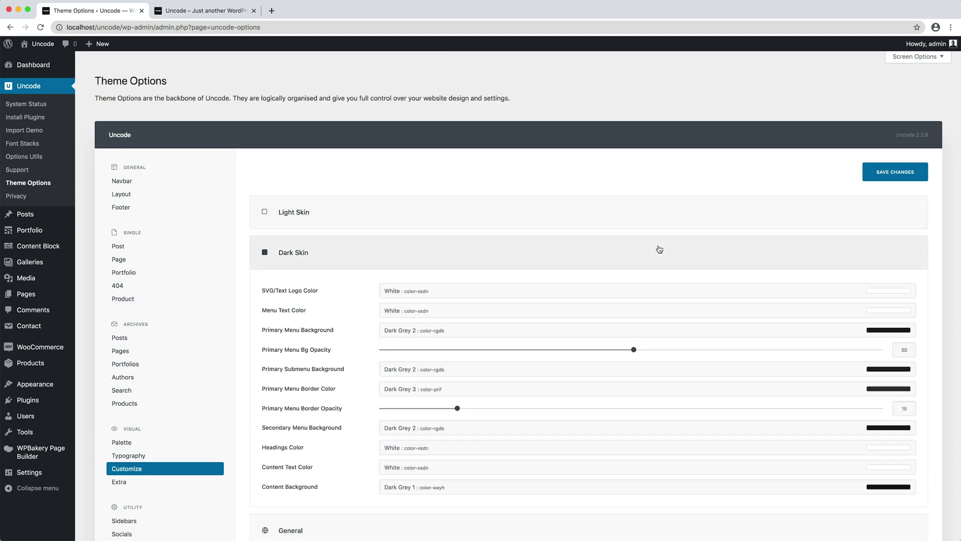
left_click(646, 330)
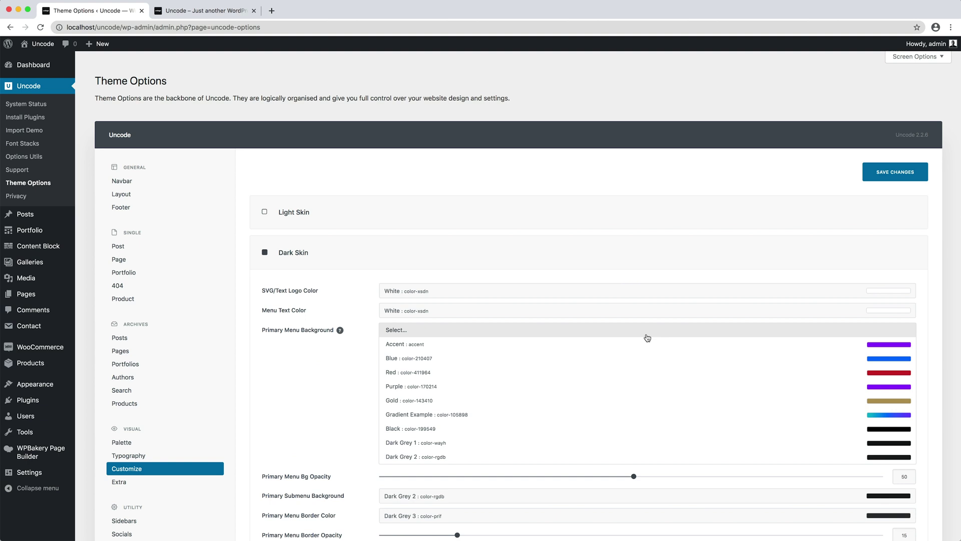
left_click(626, 345)
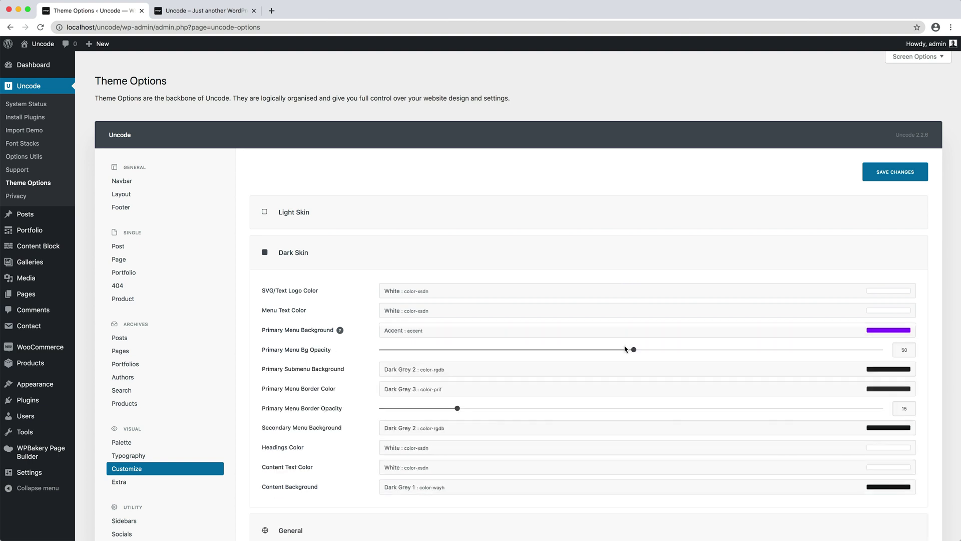
left_click(869, 172)
key("ctrl+Tab")
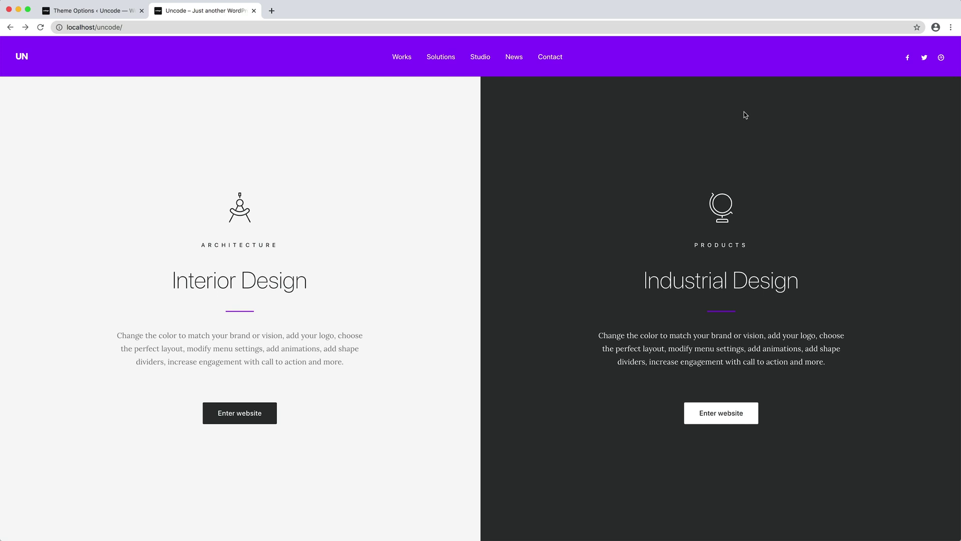
scroll(745, 114, "down", 5)
scroll(744, 115, "down", 4)
scroll(744, 114, "down", 3)
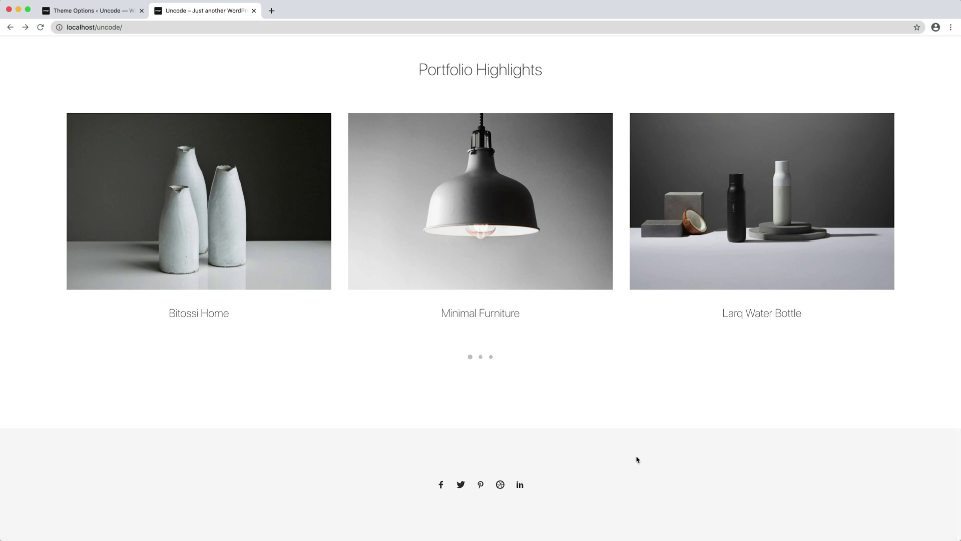
Step: Collapse the Dark Skin and Menu groups and set the copyright area skin to Dark
key("ctrl+shift+Tab")
left_click(626, 258)
left_click(617, 323)
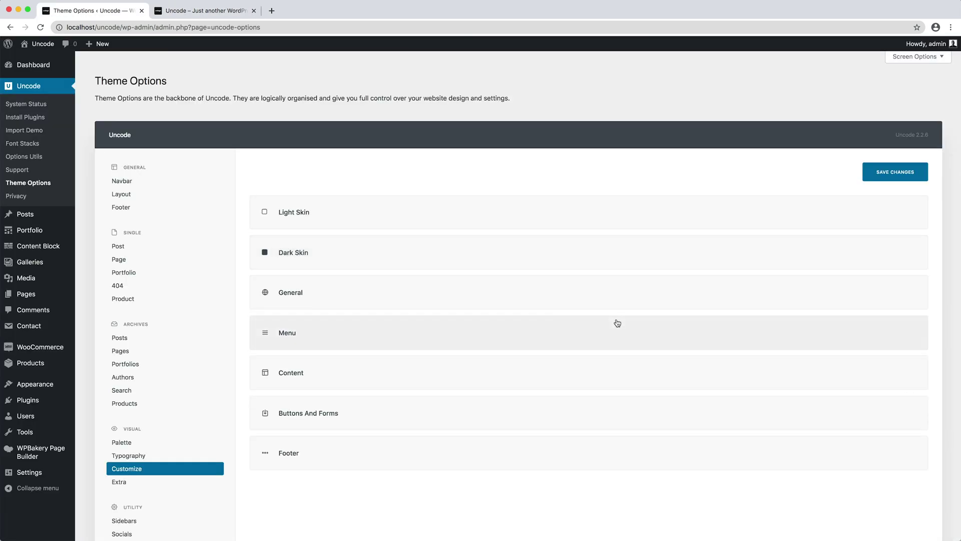
left_click(542, 464)
scroll(543, 466, "down", 3)
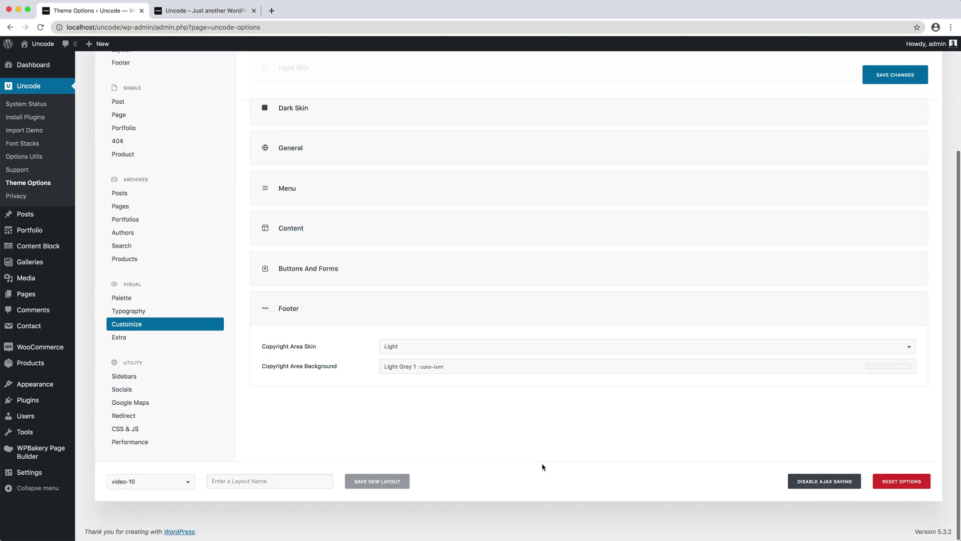
left_click(525, 347)
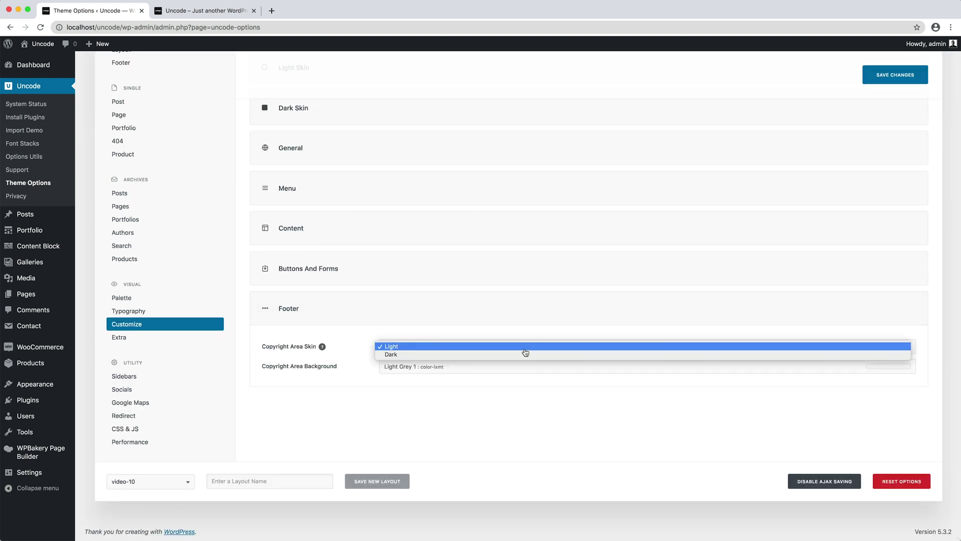
Step: Make the copyright area background Dark Grey 2, save, and reload the homepage
left_click(554, 370)
scroll(553, 421, "down", 2)
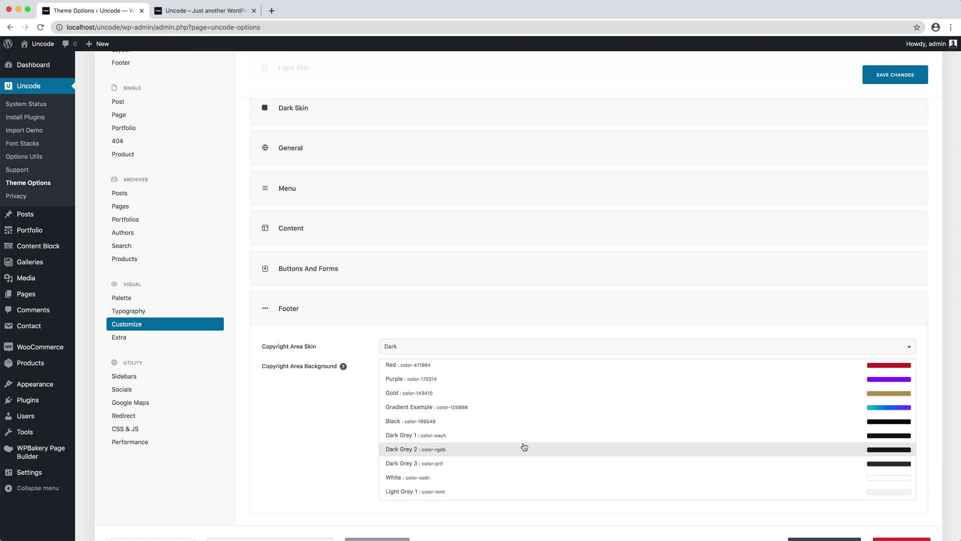
left_click(524, 447)
left_click(870, 79)
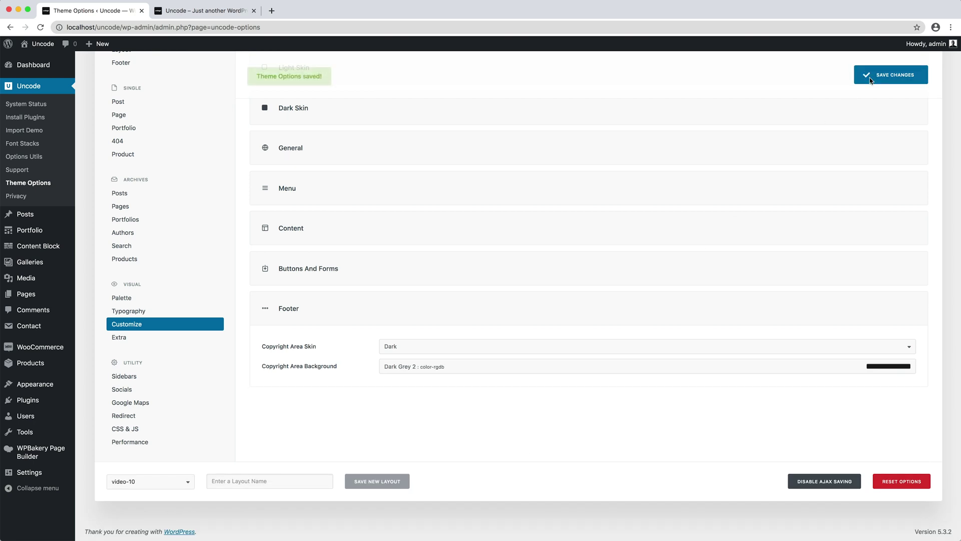
key("ctrl+Tab")
key("super+r")
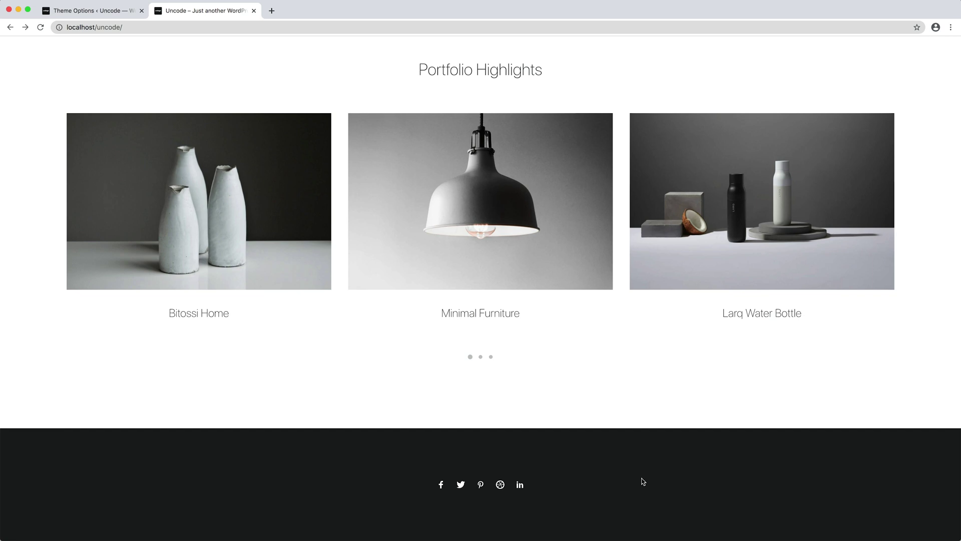
scroll(642, 481, "up", 1)
scroll(642, 481, "up", 3)
scroll(642, 482, "up", 3)
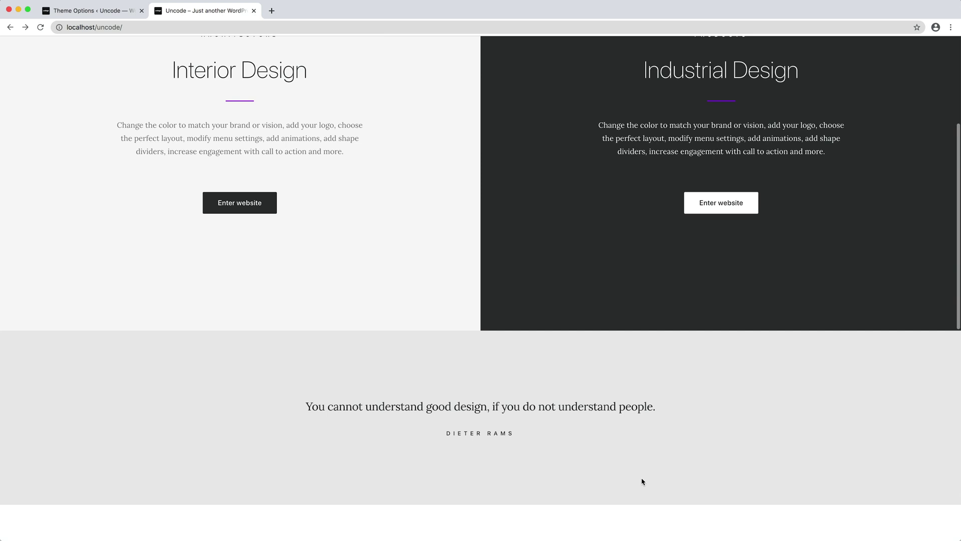
scroll(642, 482, "up", 1)
scroll(642, 481, "up", 3)
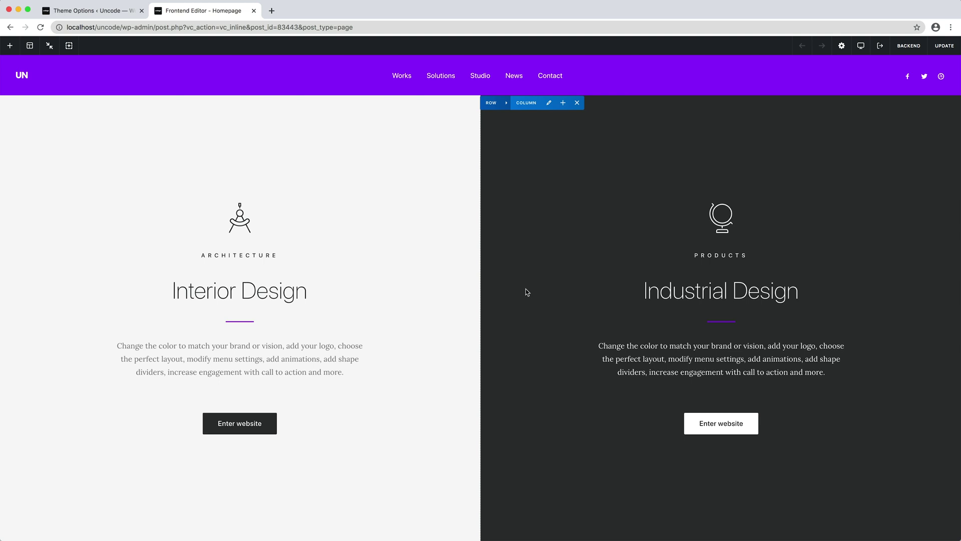
Step: Give the Industrial Design column a Light skin and clear its background colour
left_click(548, 103)
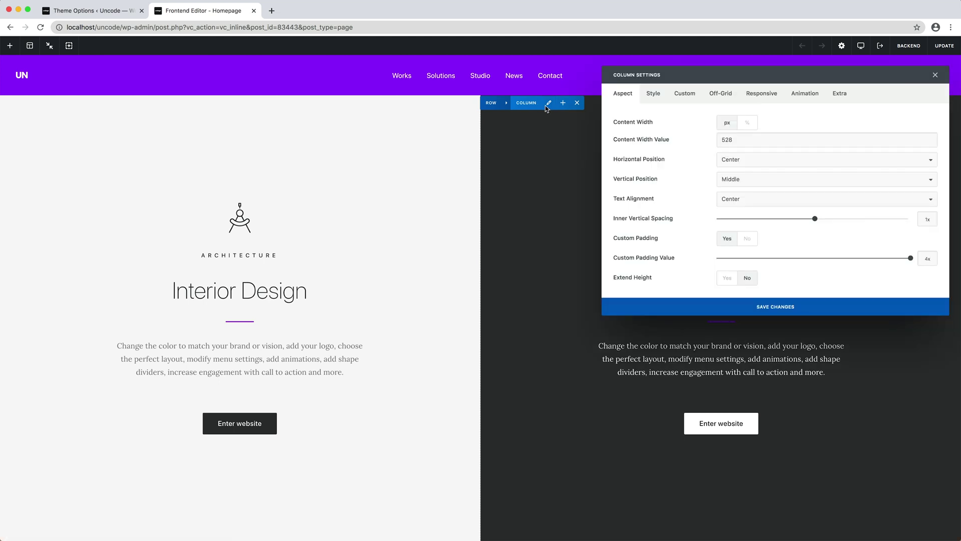
left_click(651, 94)
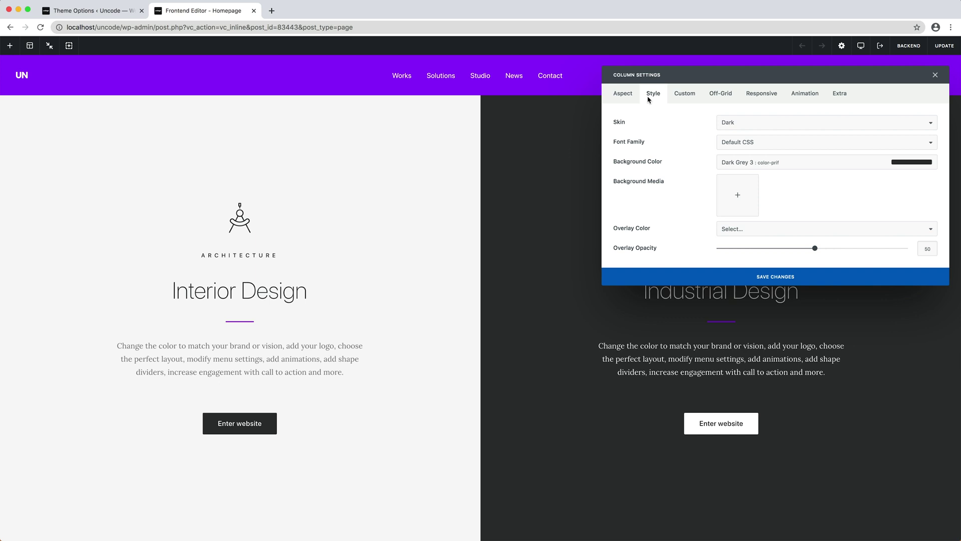
left_click(777, 127)
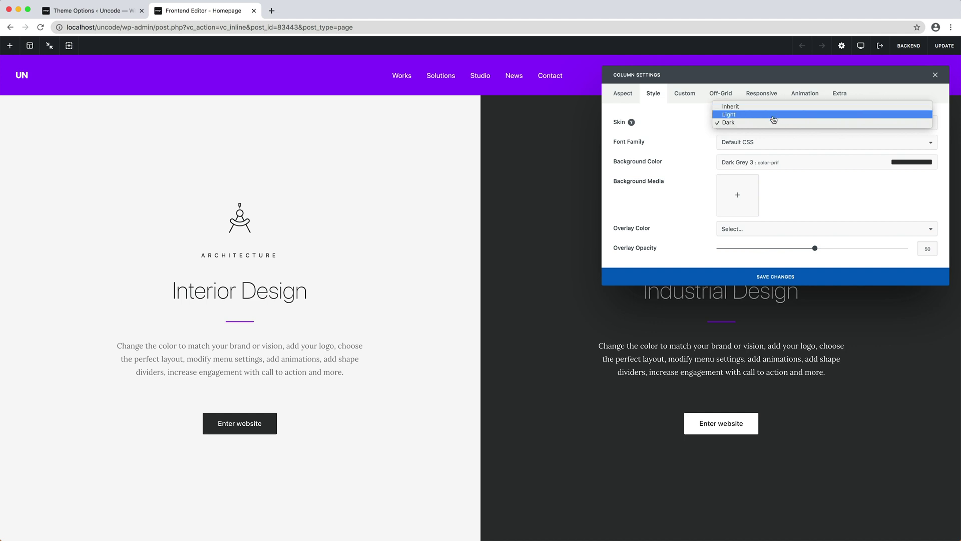
left_click(773, 115)
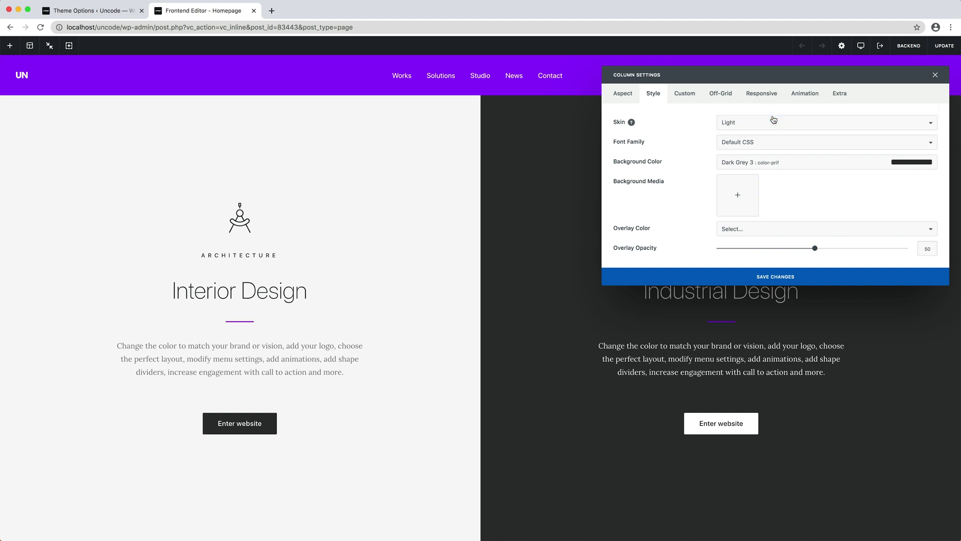
left_click(774, 165)
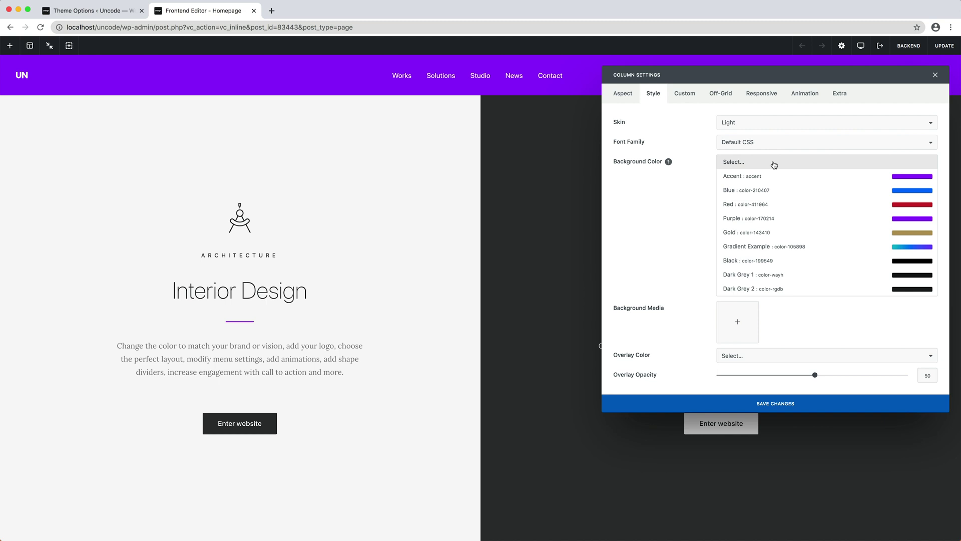
left_click(773, 165)
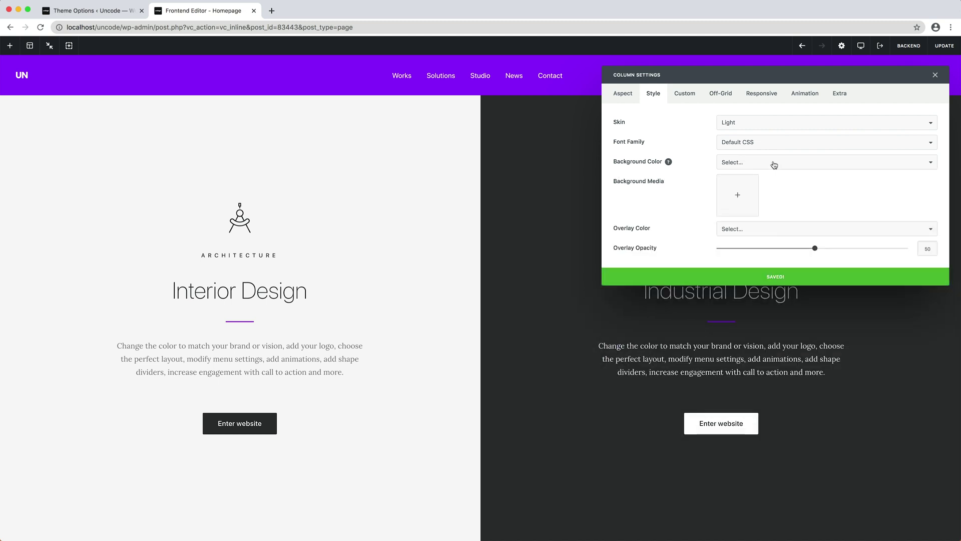
left_click(935, 77)
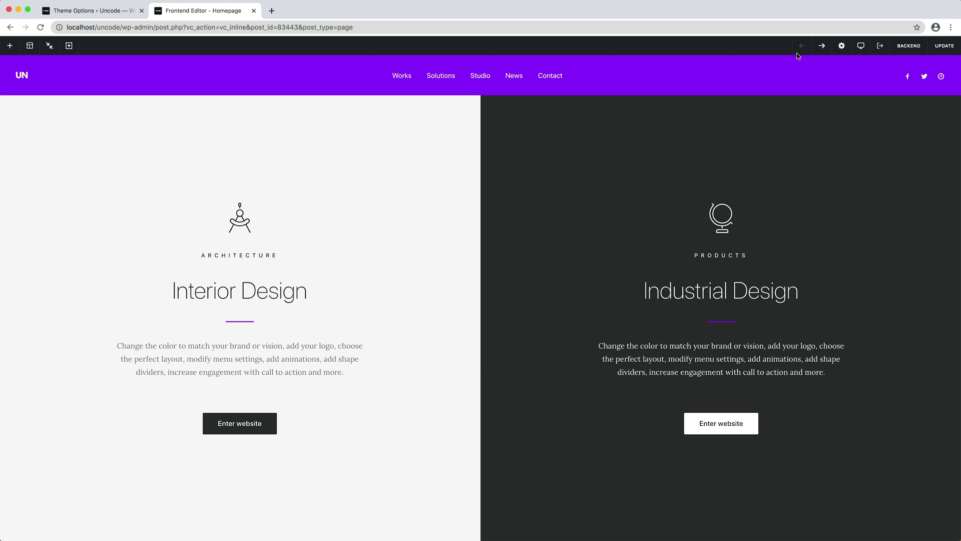
mouse_move(721, 195)
mouse_move(721, 290)
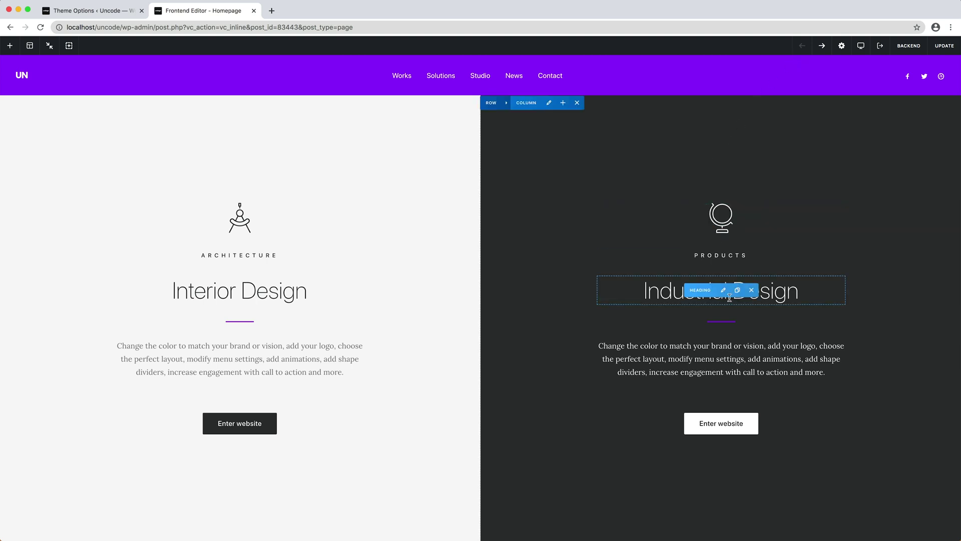
Step: Swap the design columns' headings and globe/compass icons, and move the Enter website button
left_click_drag(650, 287, 255, 304)
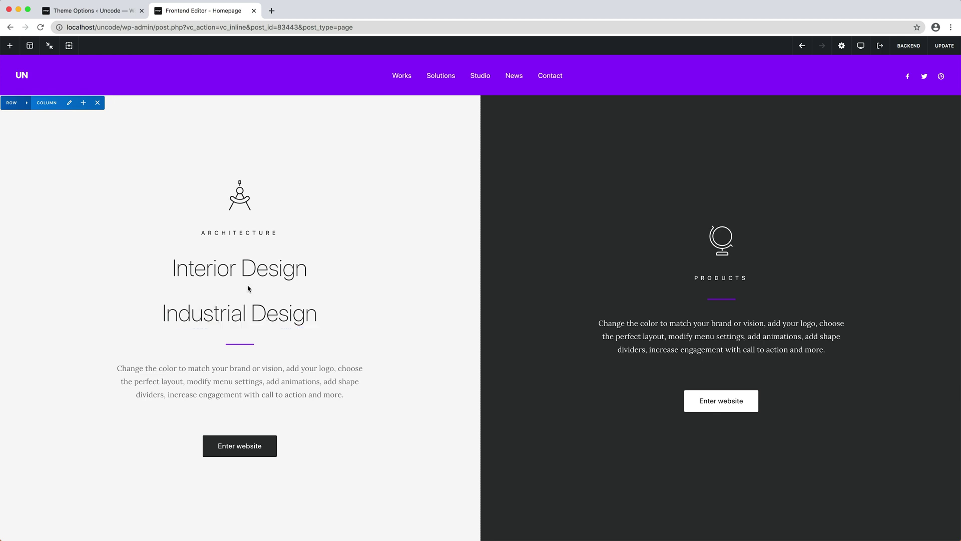
left_click_drag(222, 269, 715, 291)
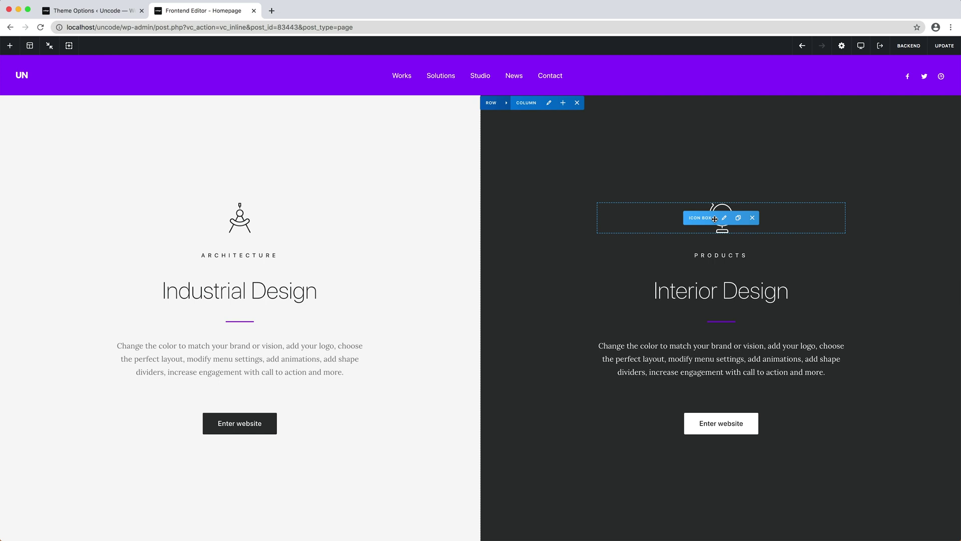
left_click_drag(711, 218, 235, 248)
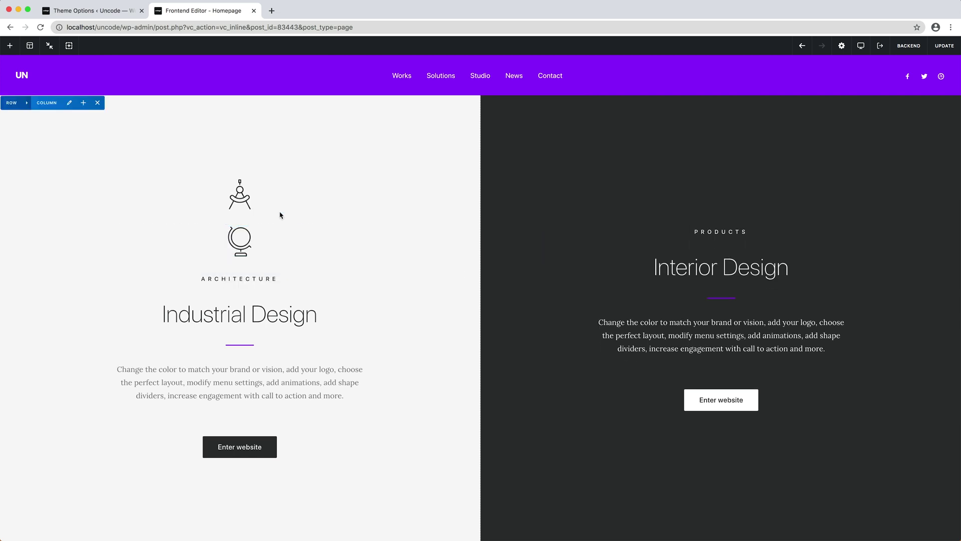
left_click_drag(223, 195, 716, 218)
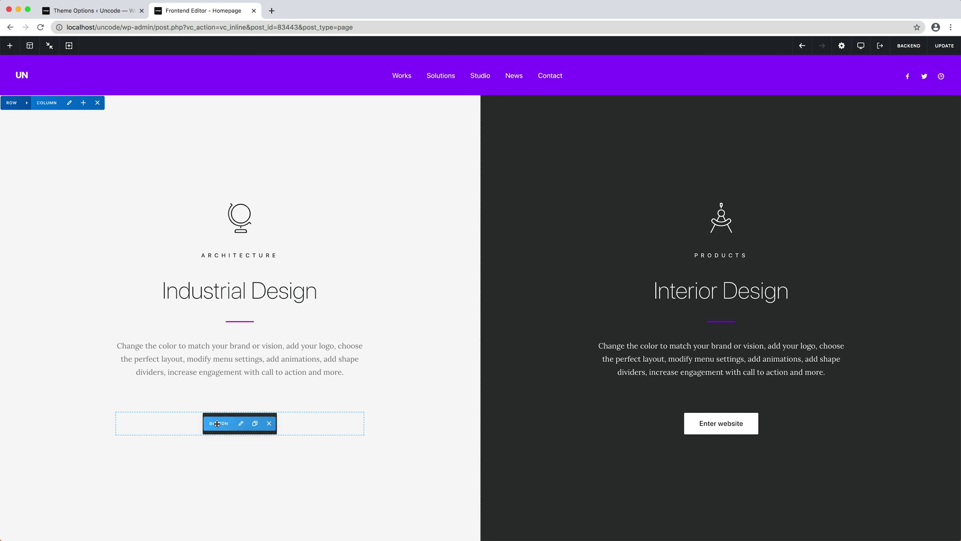
mouse_move(217, 423)
left_mouse_down()
mouse_move(698, 420)
mouse_move(254, 417)
left_mouse_up()
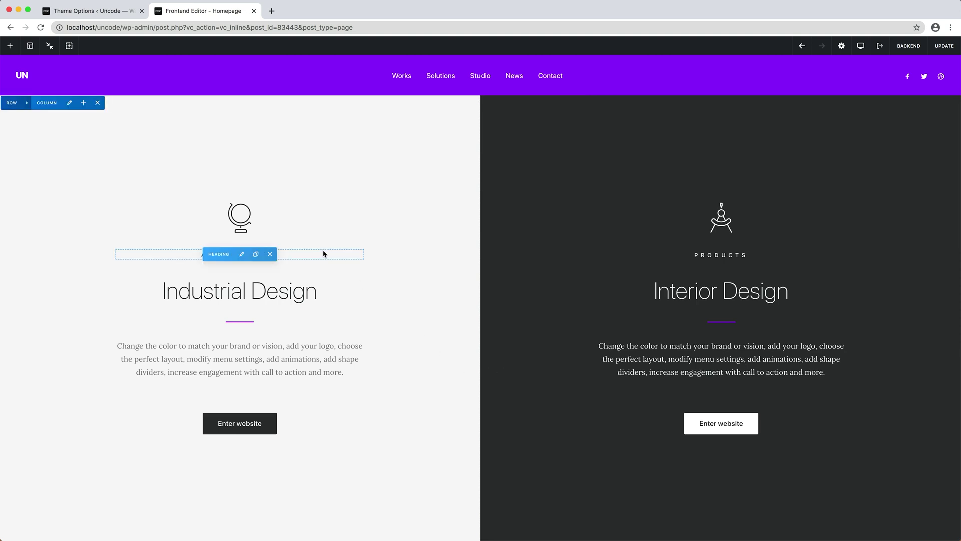
left_click(243, 217)
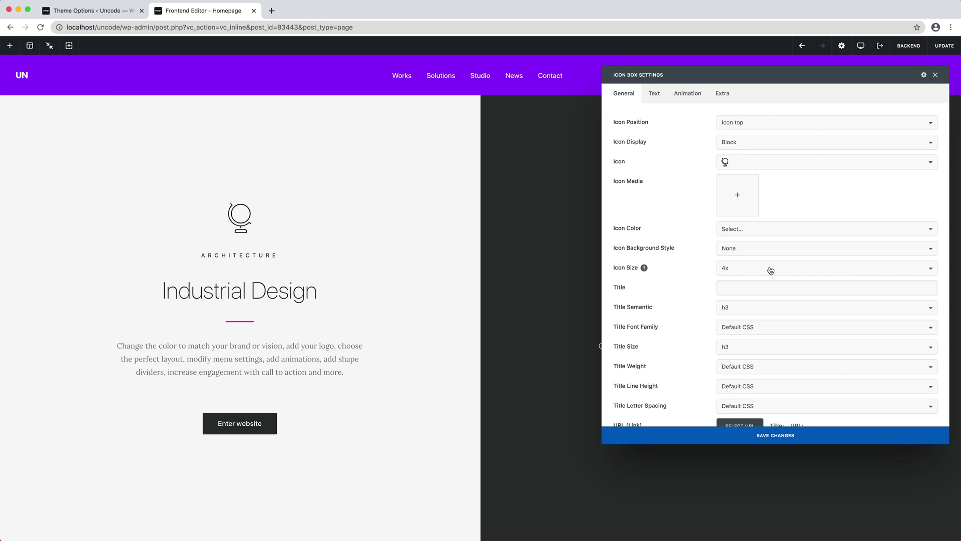
left_click(823, 233)
left_click(816, 244)
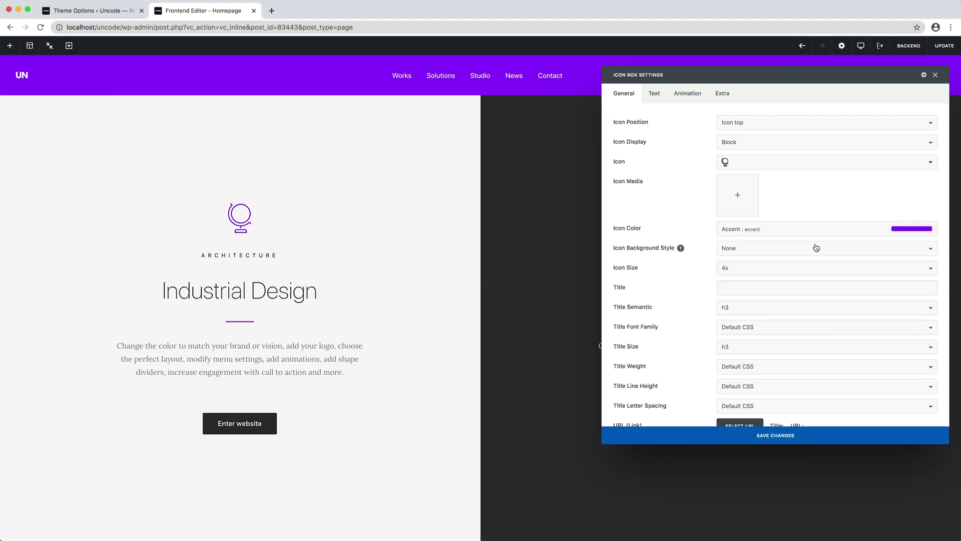
left_click(815, 233)
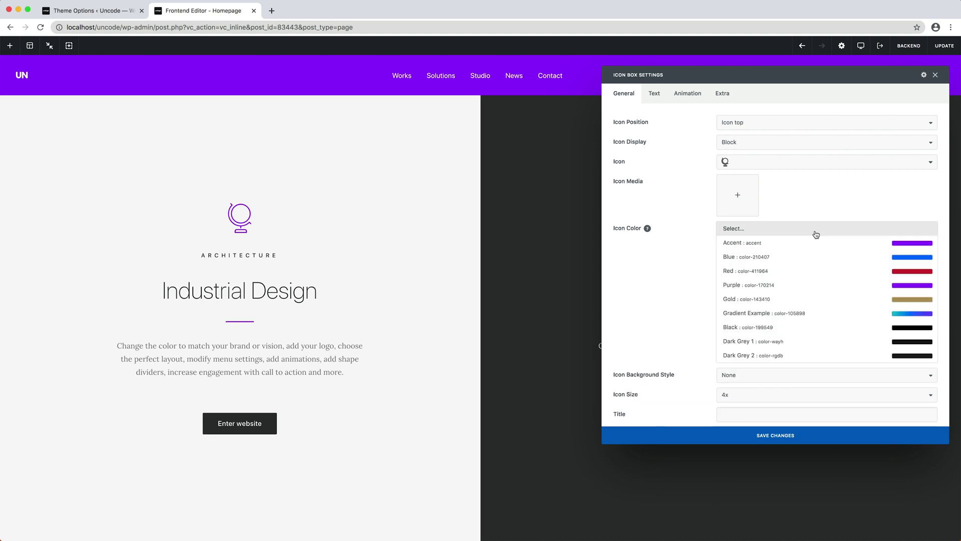
key("Return")
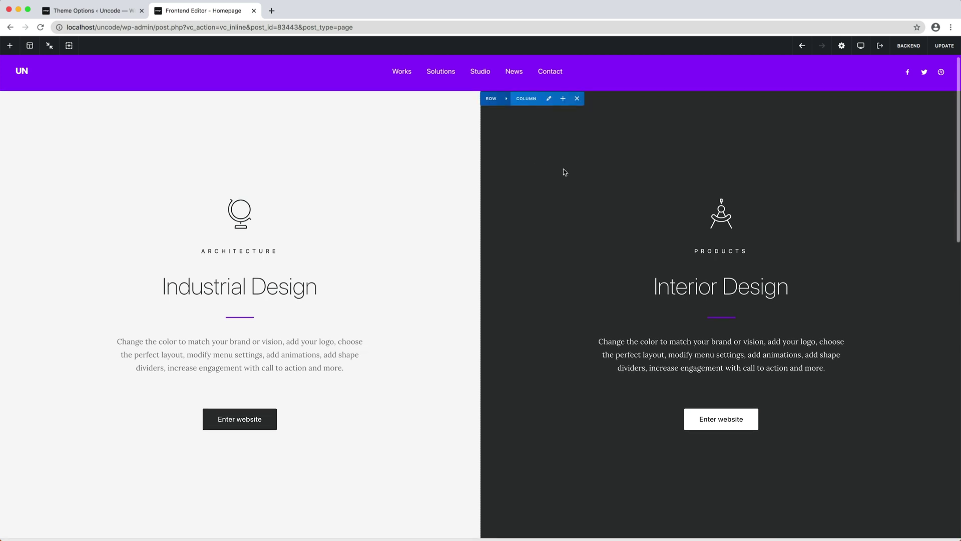
scroll(564, 172, "down", 5)
scroll(563, 172, "down", 3)
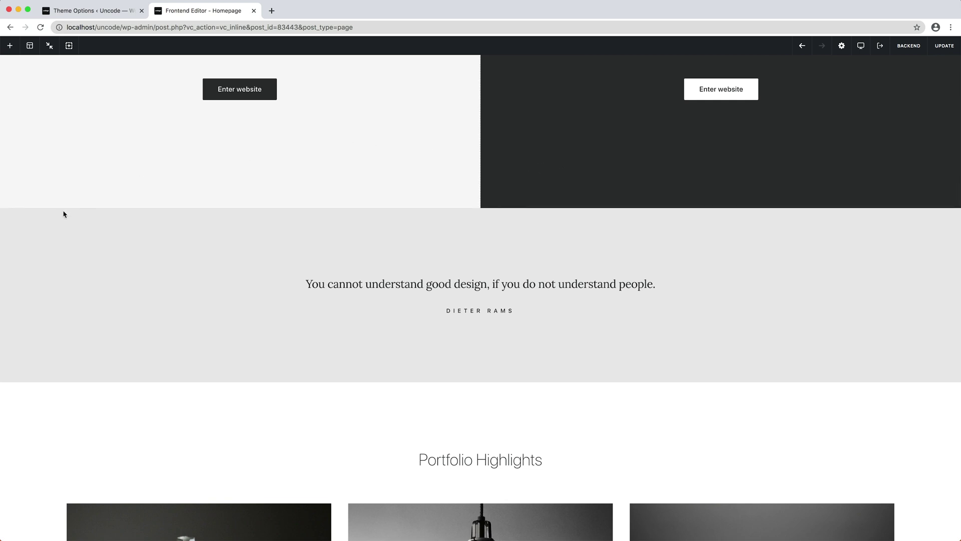
Step: Open the quote row's style settings and its background colour choices to pick purple
left_click(30, 203)
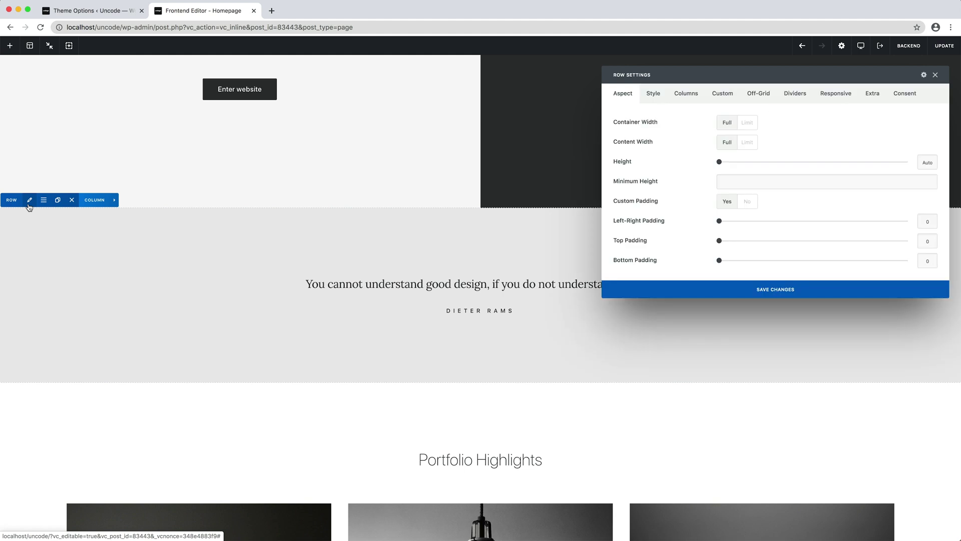
left_click(650, 94)
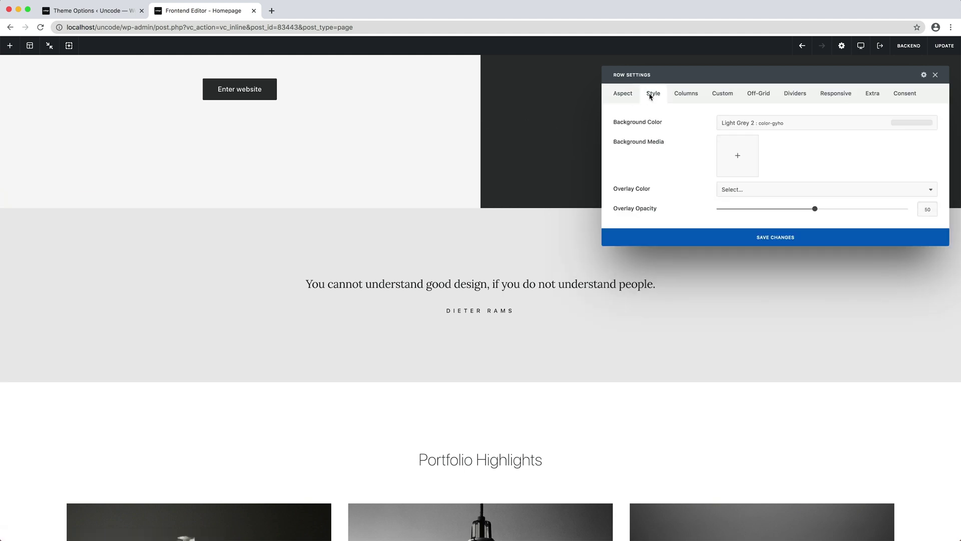
left_click(732, 124)
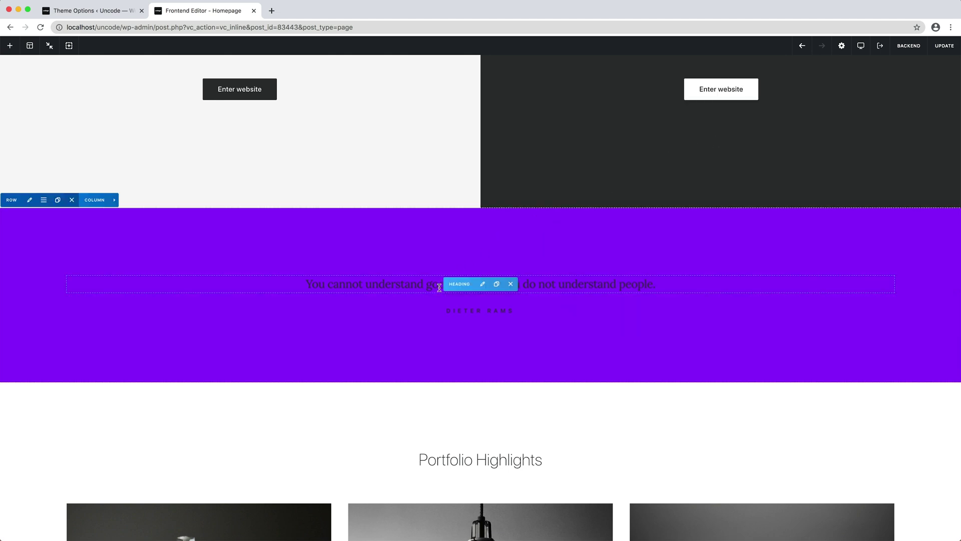
Step: Select the whole quote heading text and colour it white (FFFFFF) with a custom colour
left_click(482, 284)
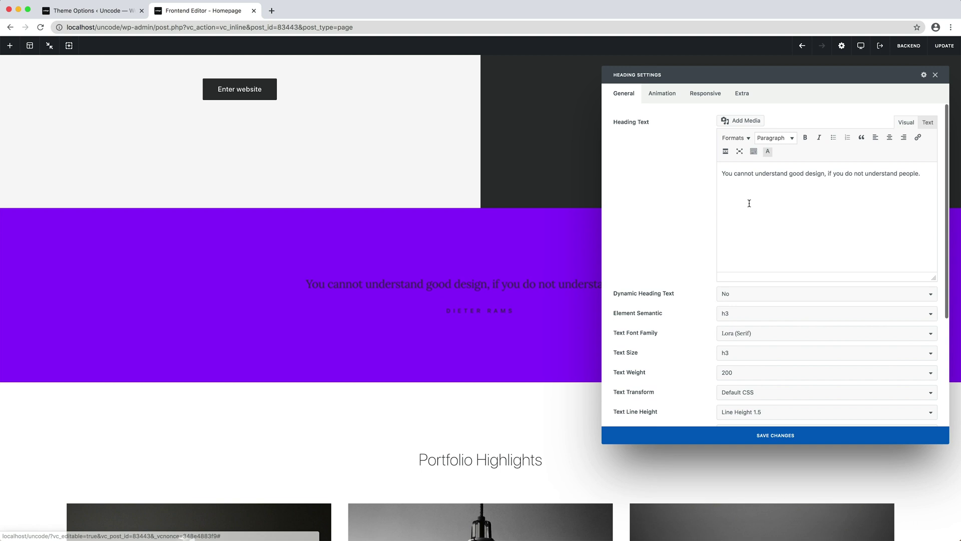
left_click(750, 214)
key("super+a")
left_click(754, 152)
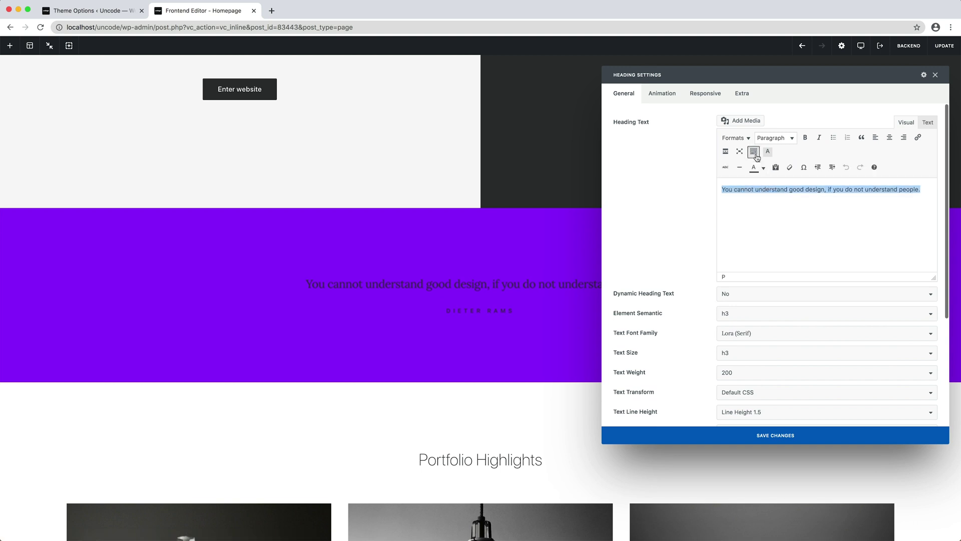
left_click(764, 169)
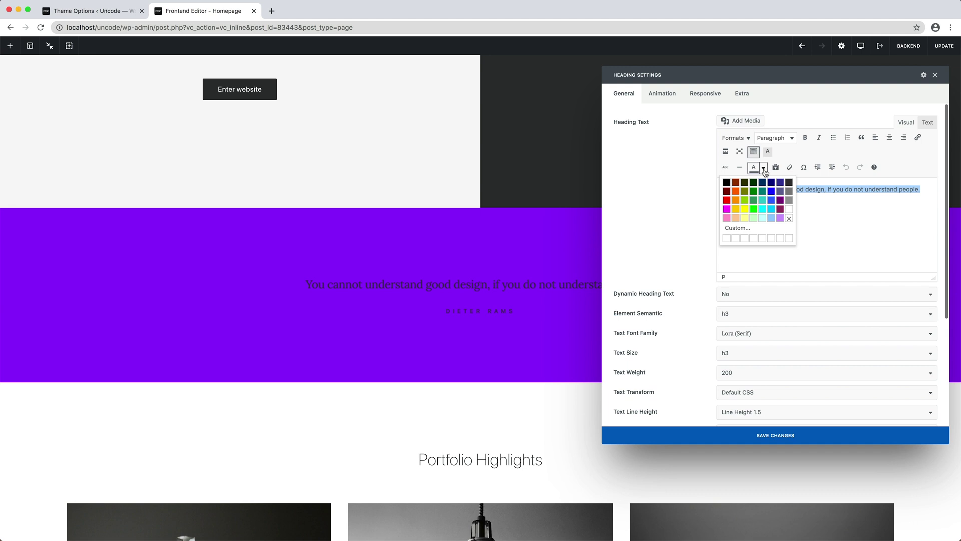
left_click(737, 227)
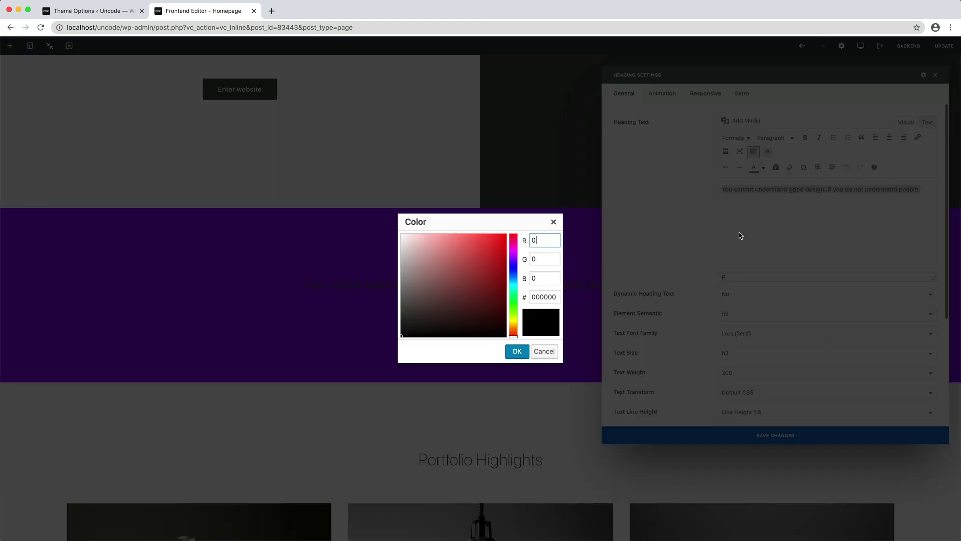
double_click(547, 299)
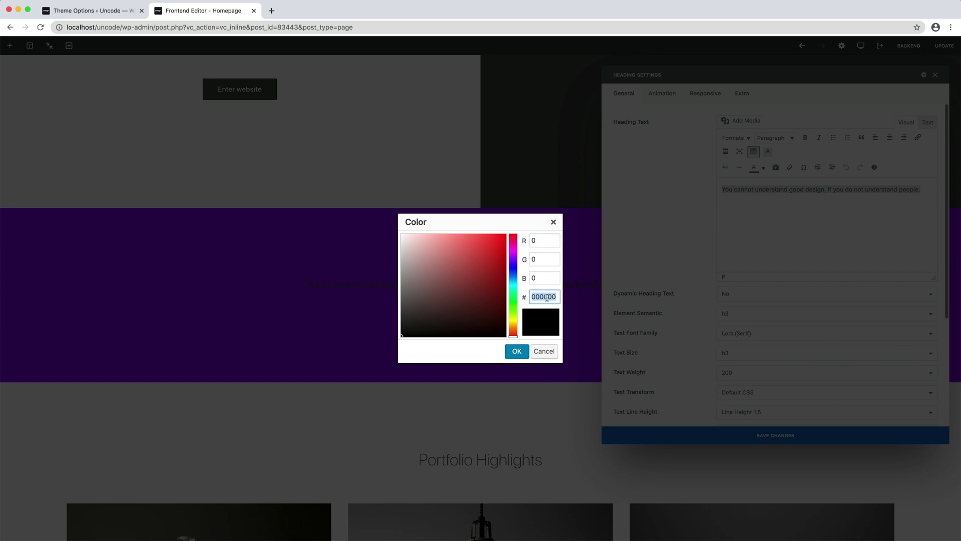
type("FFFFFF")
left_click(517, 350)
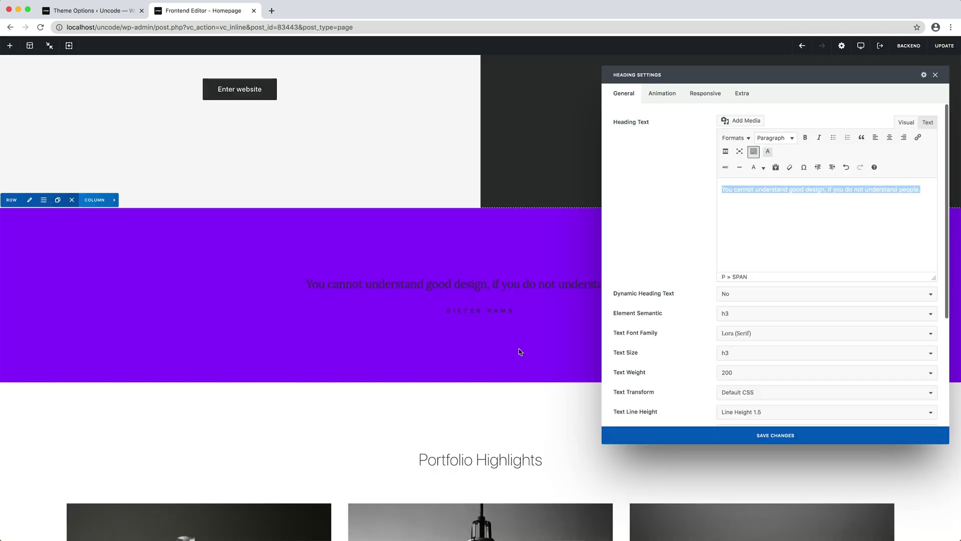
Step: Inspect the heading's HTML markup in the Text tab, then close Heading Settings
left_click(861, 208)
left_click(927, 121)
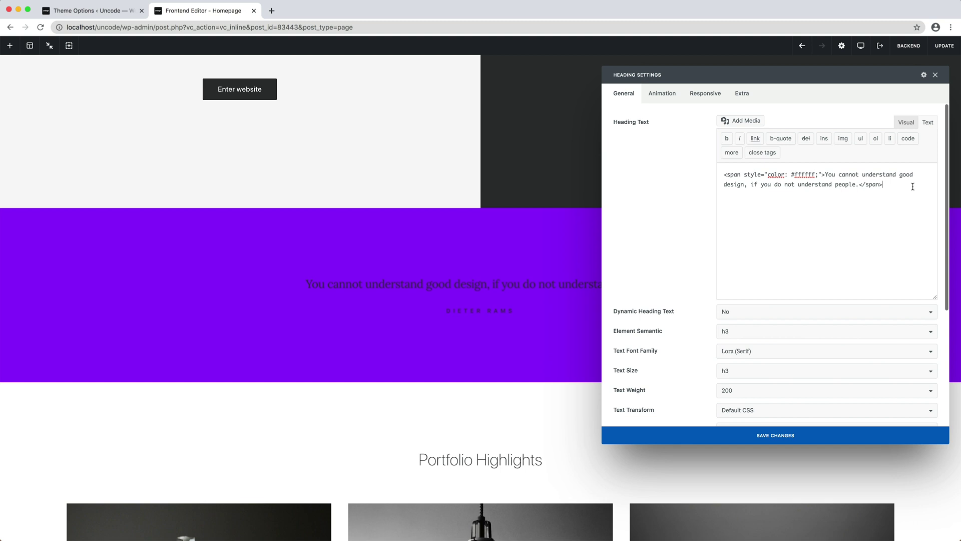
left_click(935, 75)
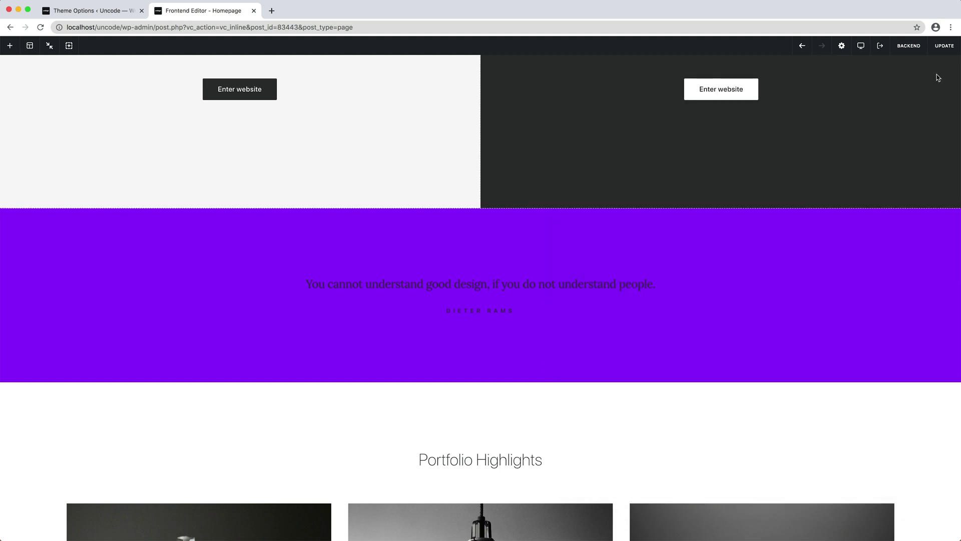
mouse_move(106, 225)
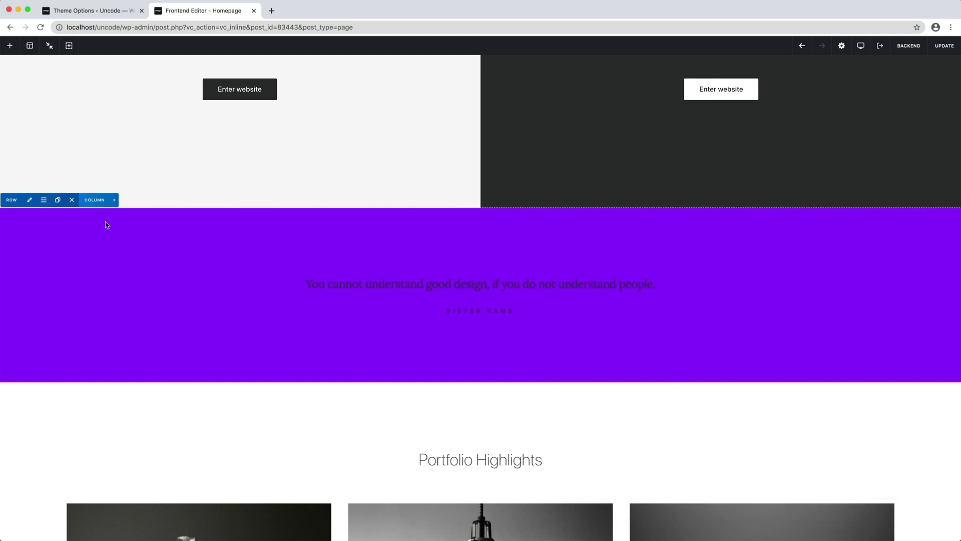
Step: Set the quote column's skin to Dark in its style options
left_click(70, 200)
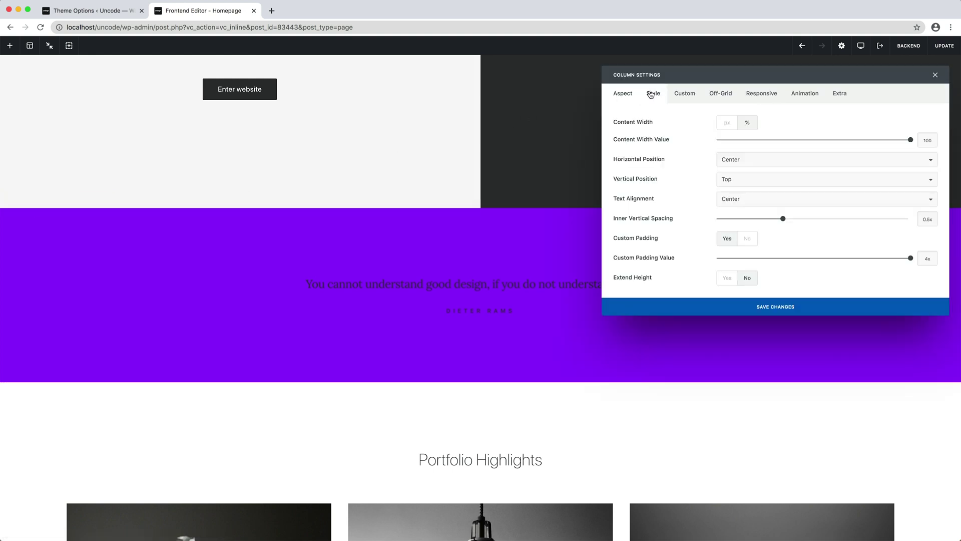
left_click(651, 94)
left_click(730, 122)
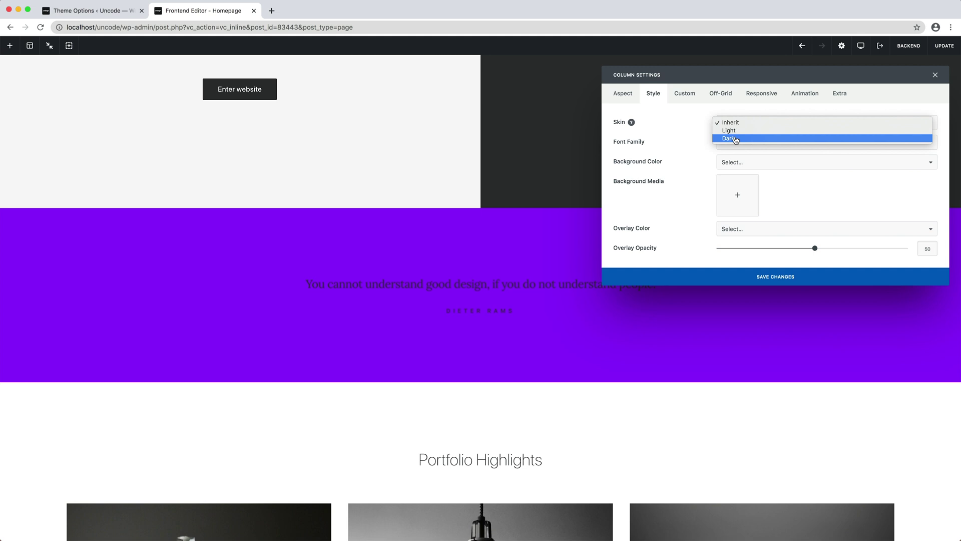
left_click(735, 139)
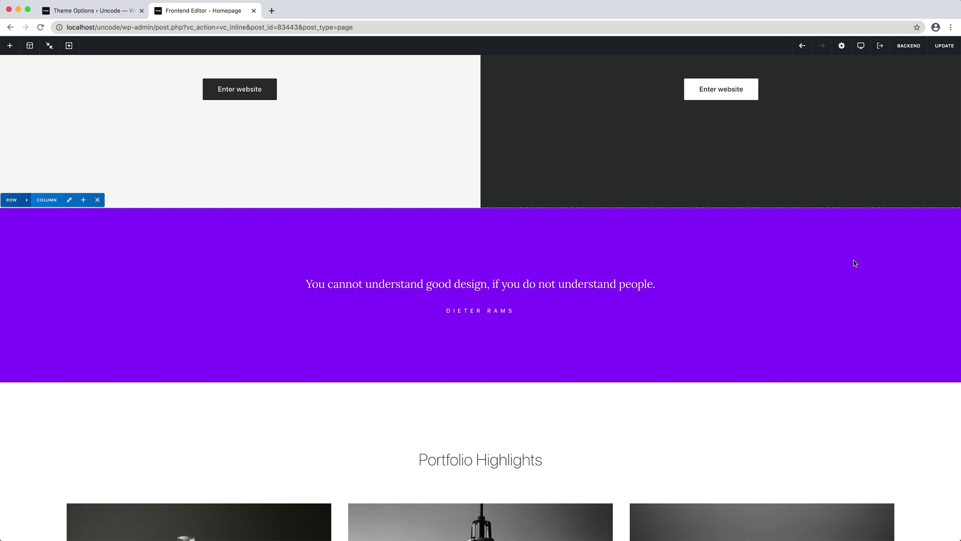
scroll(914, 278, "down", 1)
scroll(913, 278, "down", 3)
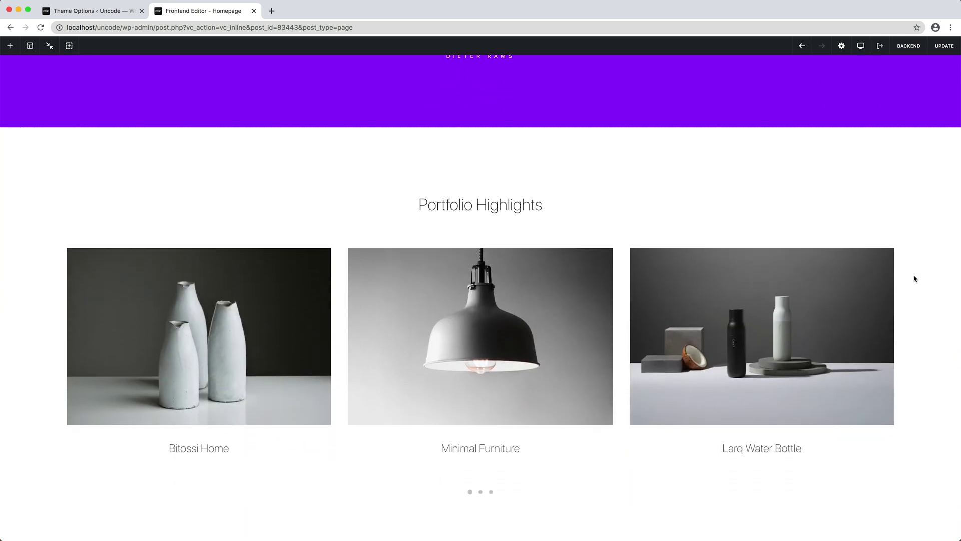
scroll(913, 278, "down", 1)
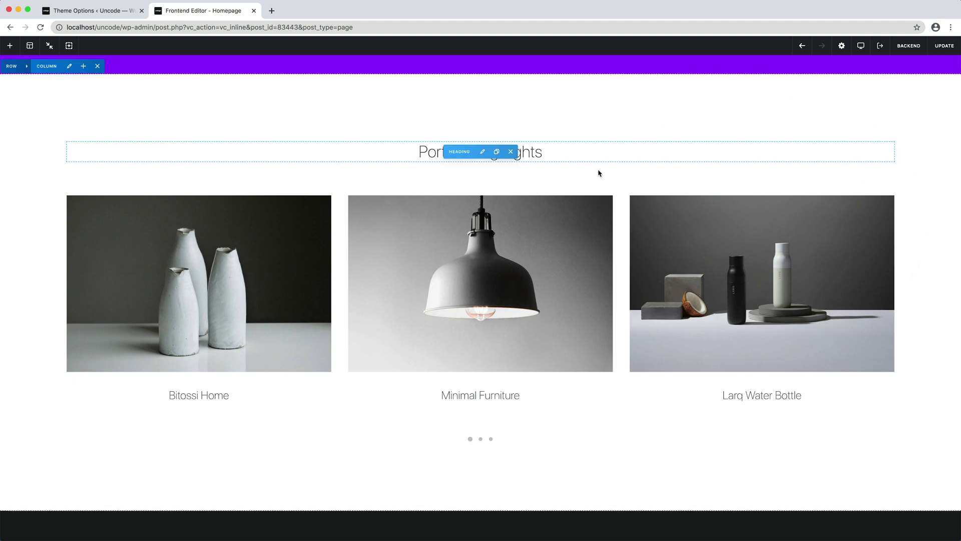
mouse_move(481, 336)
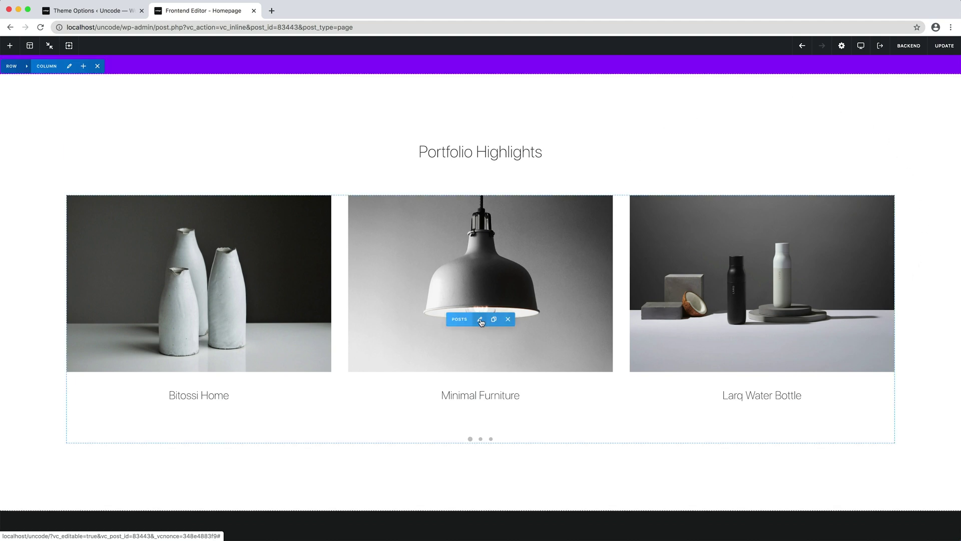
Step: Set the Posts module's thumbnail blocks to Dark skin with a Dark Grey 3 background
left_click(480, 319)
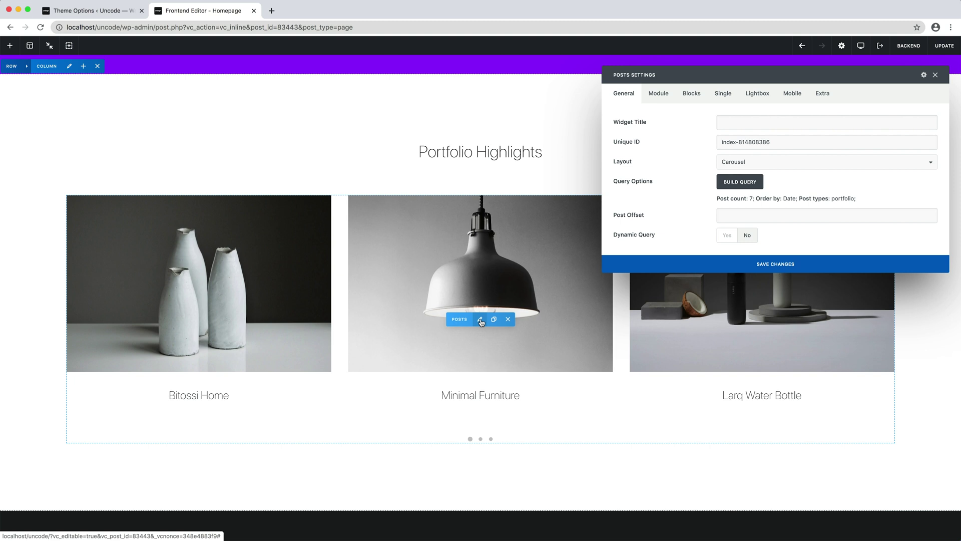
left_click(684, 93)
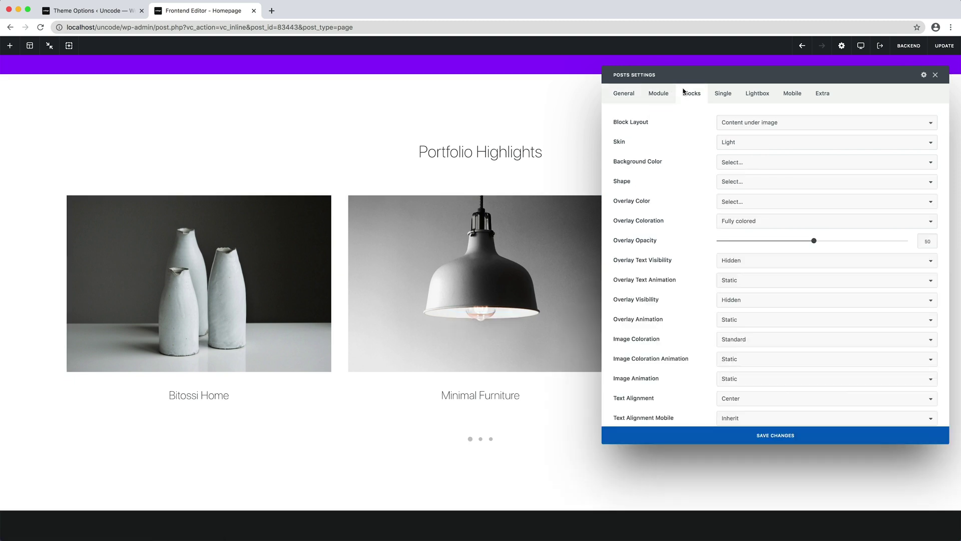
mouse_move(766, 143)
left_click(764, 143)
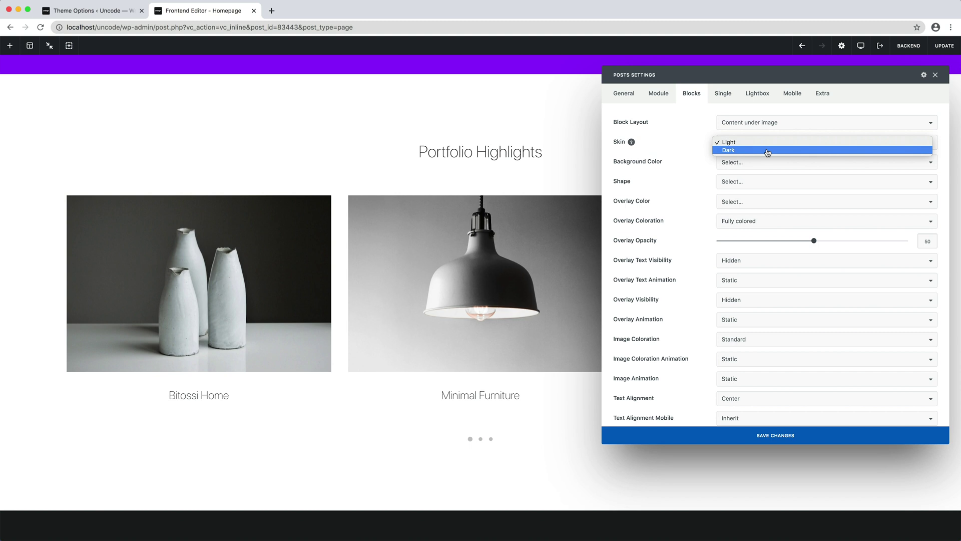
left_click(766, 153)
left_click(790, 163)
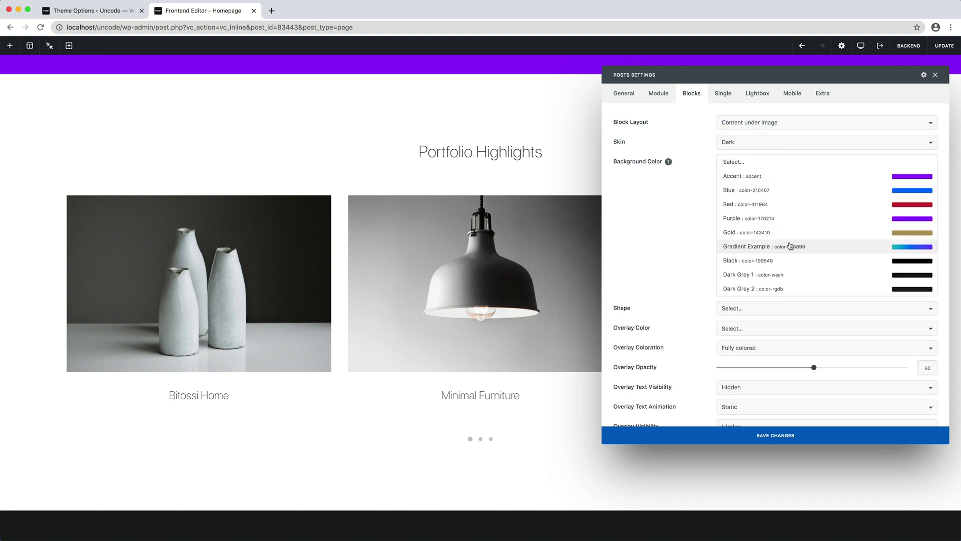
scroll(793, 248, "down", 1)
left_click(788, 285)
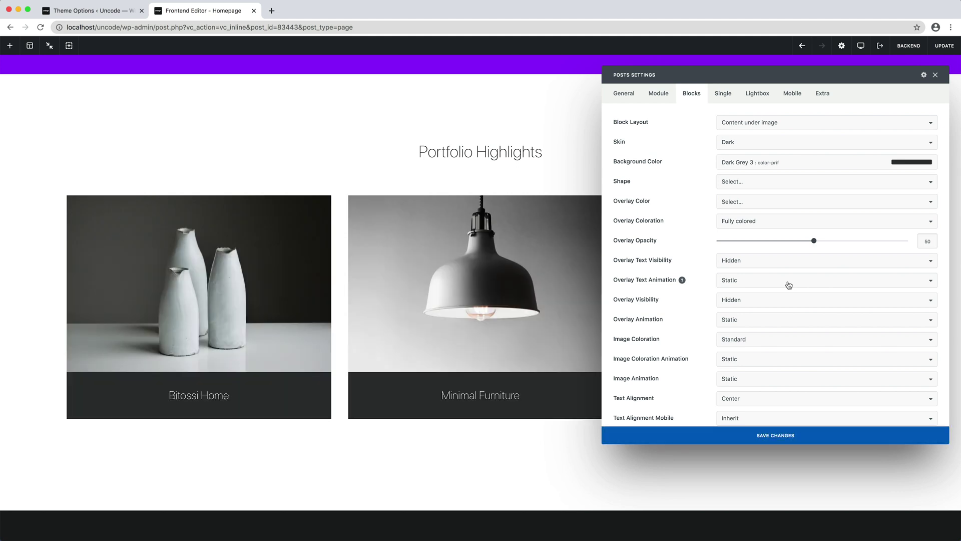
key("Escape")
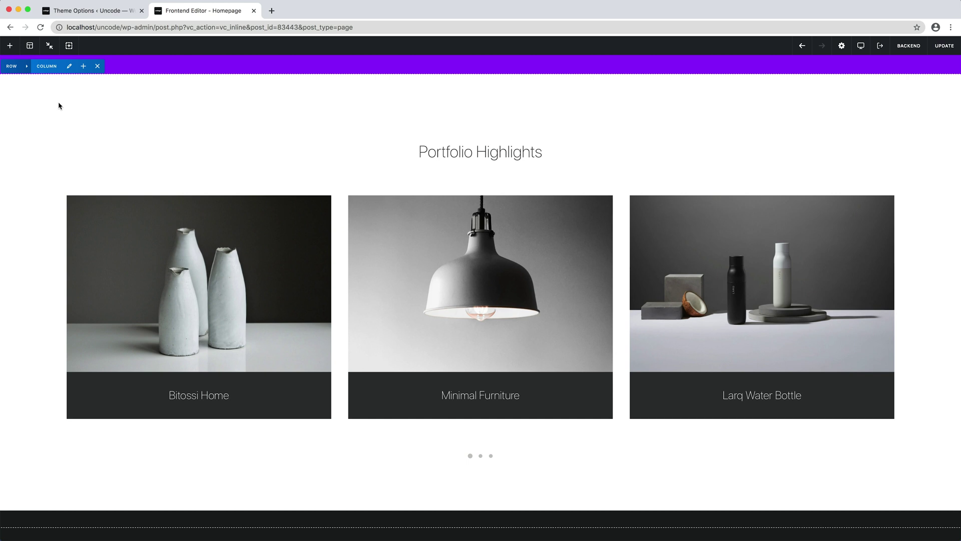
Step: Set the Portfolio Highlights row background color to Dark Grey 3
left_click(30, 66)
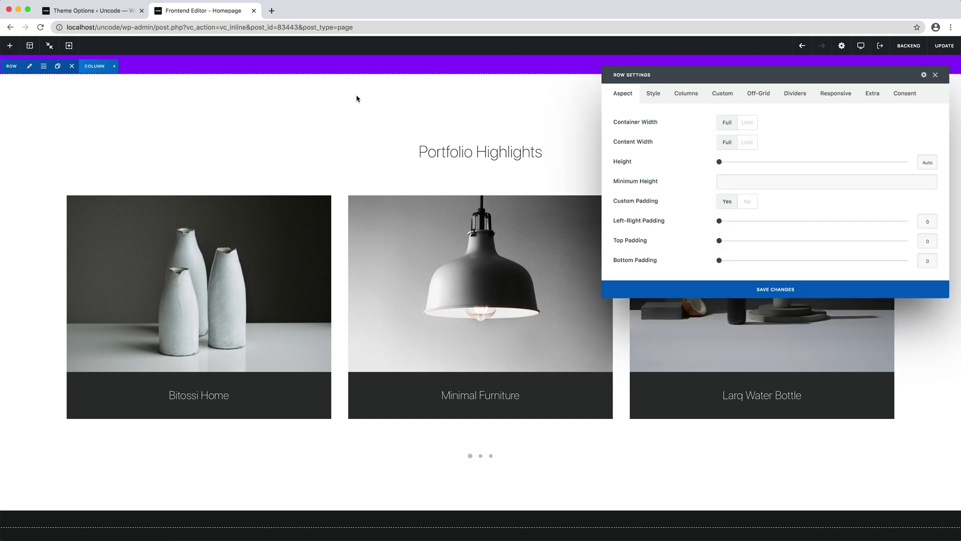
left_click(654, 93)
left_click(792, 122)
scroll(797, 178, "down", 2)
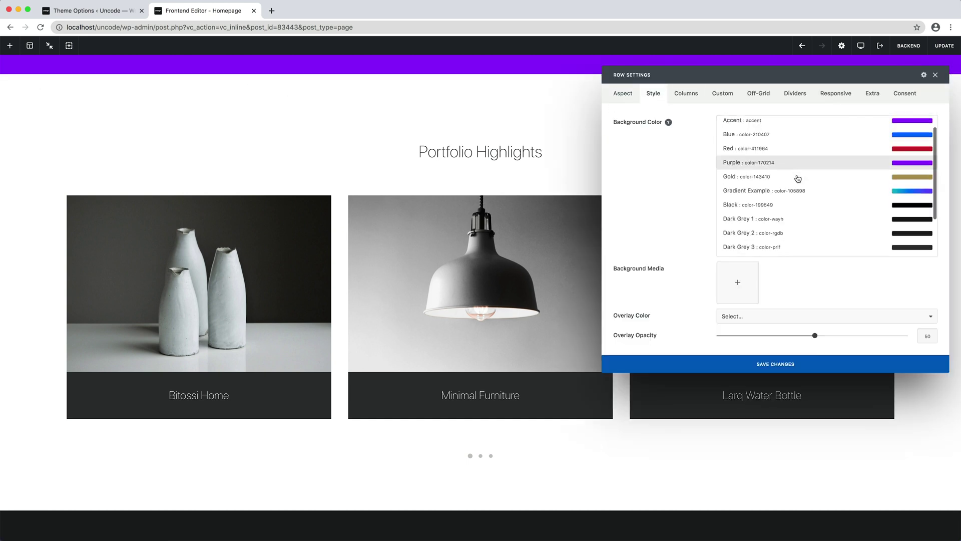
scroll(798, 178, "down", 1)
left_click(797, 199)
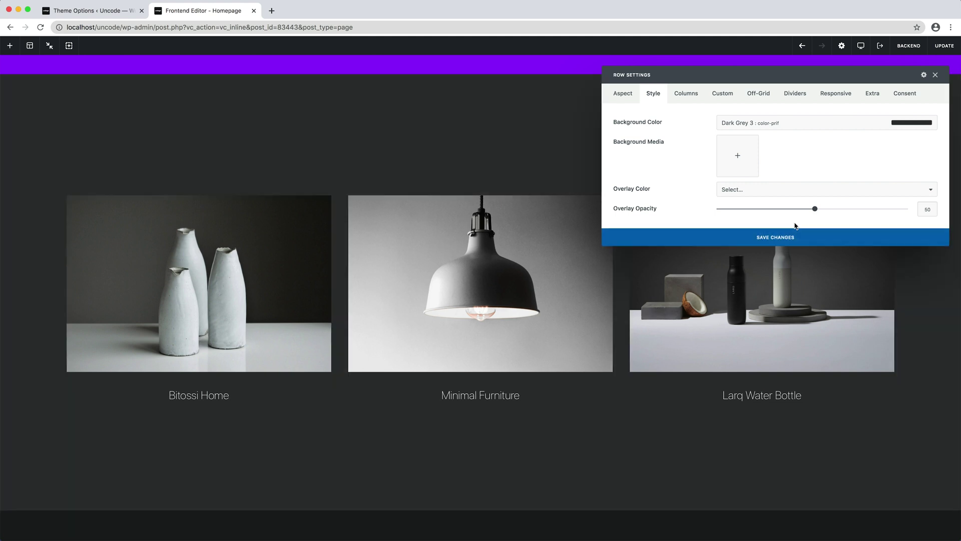
left_click(796, 235)
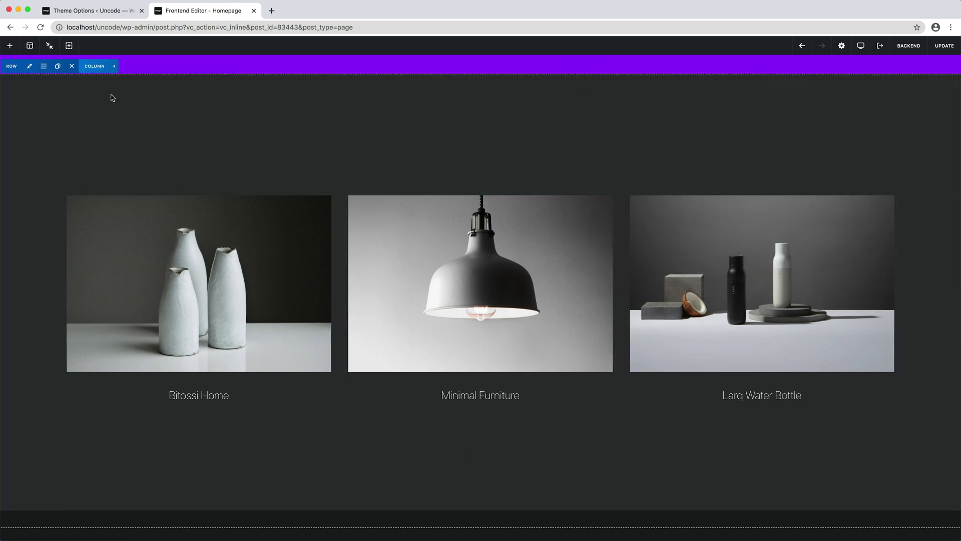
Step: Give the portfolio column the Dark skin so its heading and titles show light
left_click(71, 66)
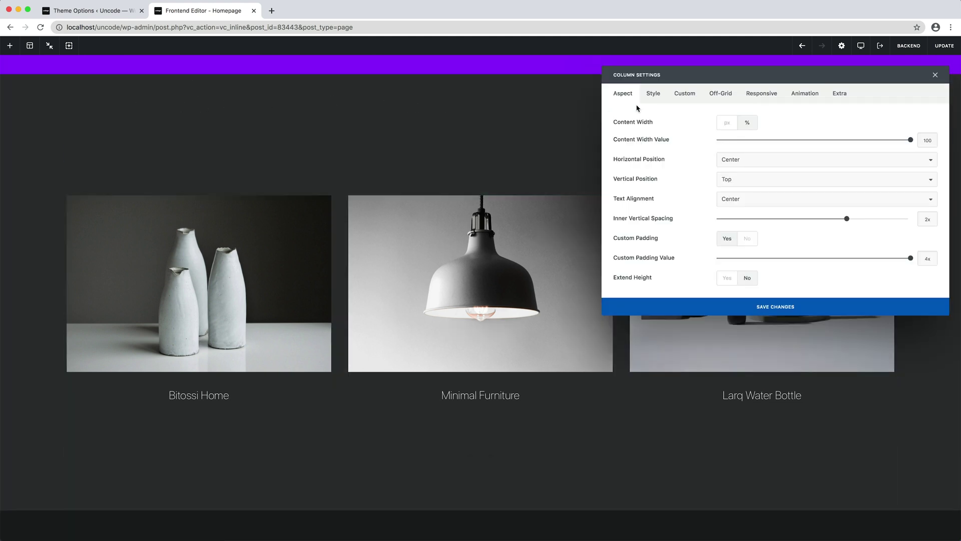
left_click(653, 94)
left_click(727, 122)
left_click(749, 140)
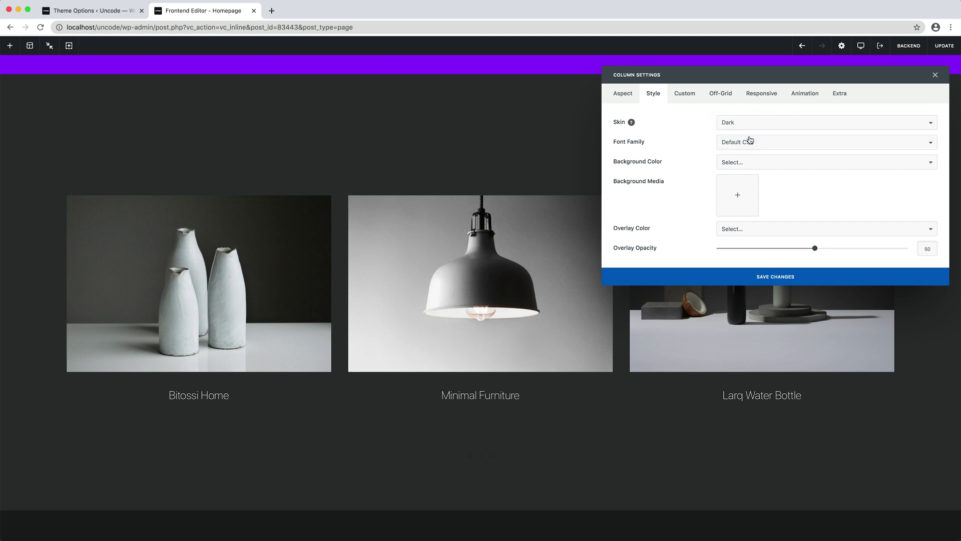
key("Escape")
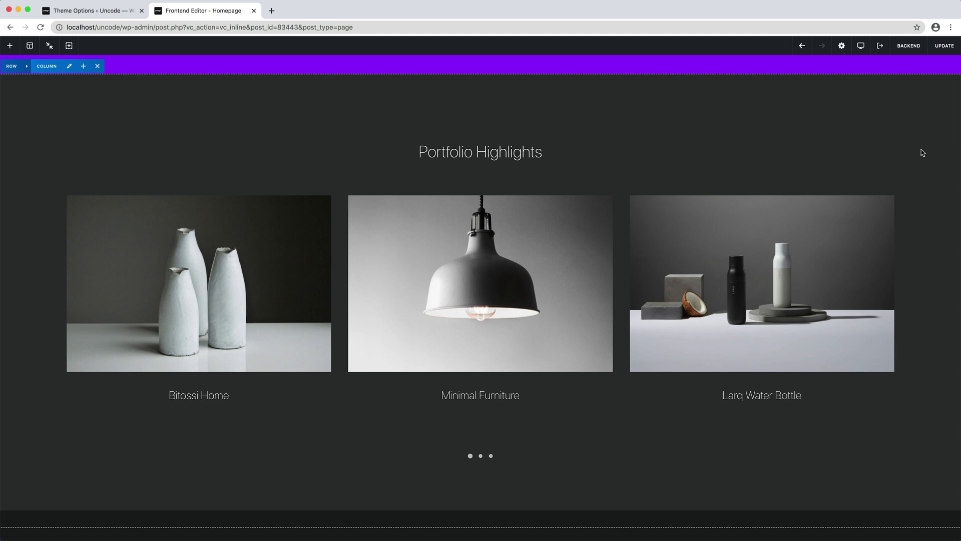
scroll(922, 152, "down", 2)
scroll(921, 153, "up", 5)
scroll(921, 153, "up", 1)
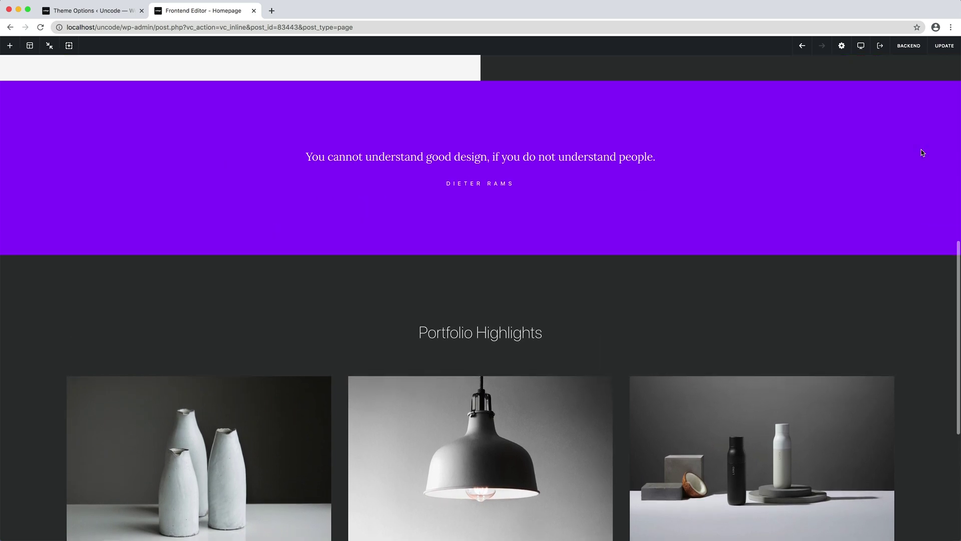
scroll(922, 152, "up", 4)
scroll(922, 153, "up", 2)
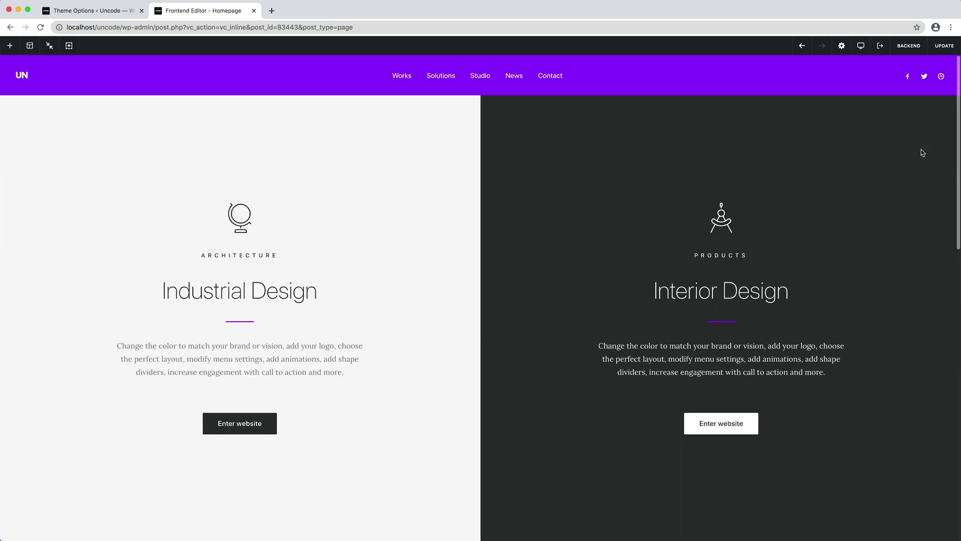